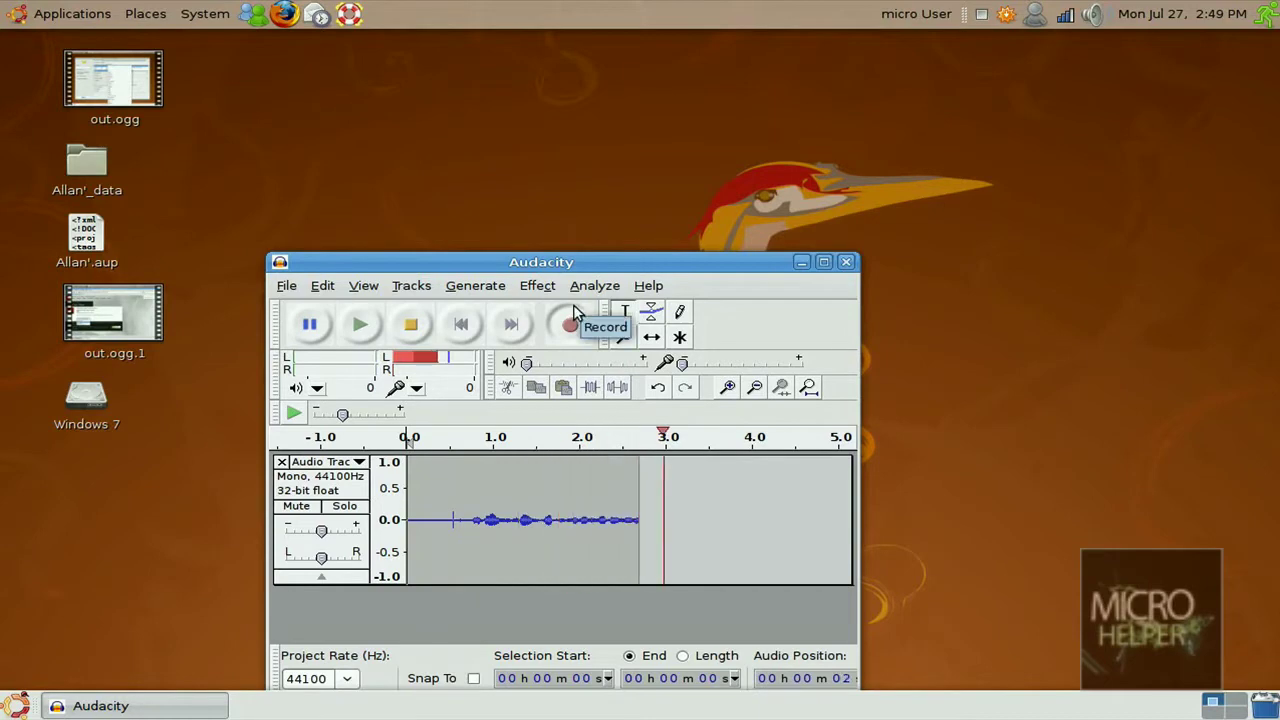
Move the recording Audacity window to the top-right and select the Windows 7 drive icon.
{"action": "left_click_drag", "start_coordinate": [557, 262], "coordinate": [836, 58]}
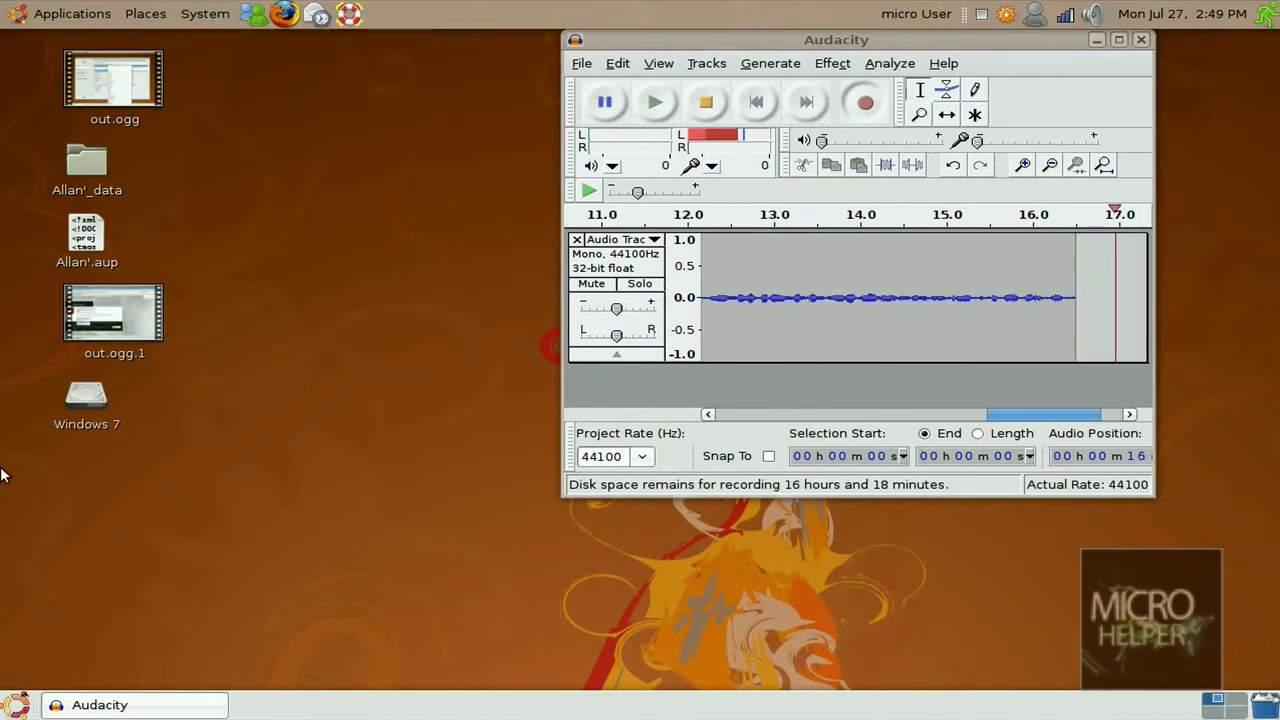
{"action": "mouse_move", "coordinate": [1, 469]}
{"action": "left_mouse_down"}
{"action": "mouse_move", "coordinate": [277, 372]}
{"action": "mouse_move", "coordinate": [272, 524]}
{"action": "left_mouse_up"}
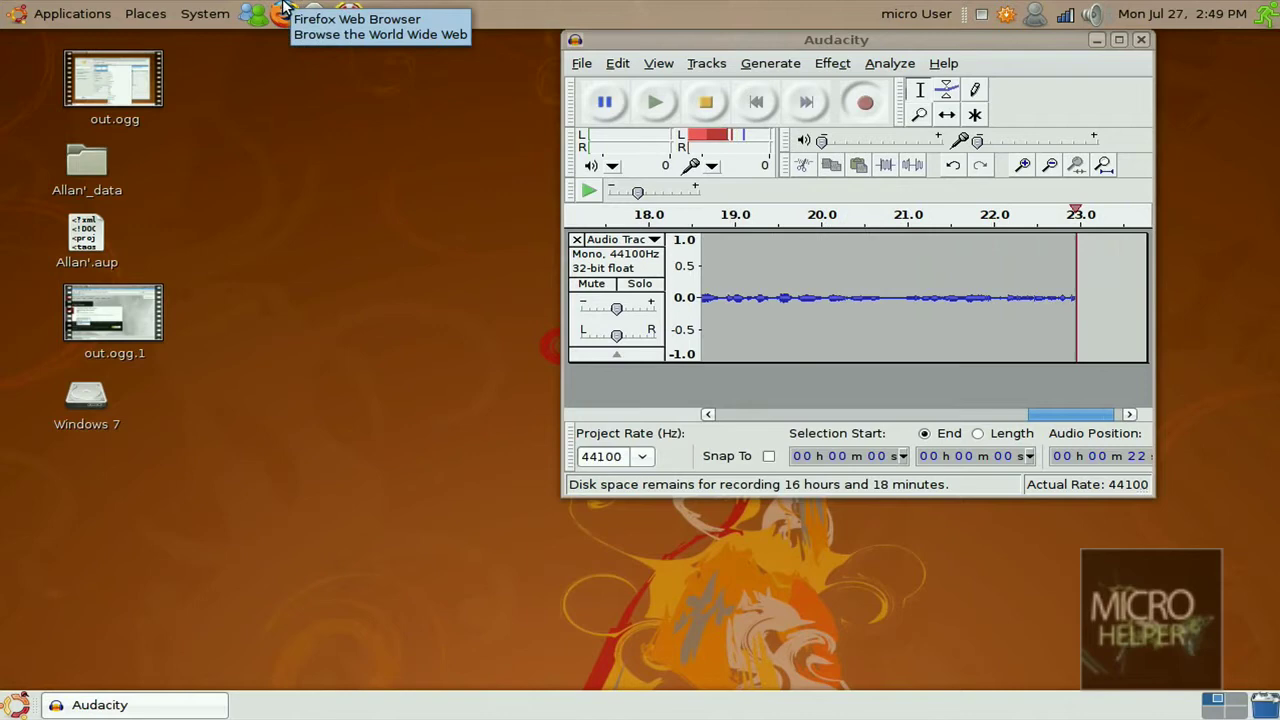
{"action": "left_click", "coordinate": [283, 8]}
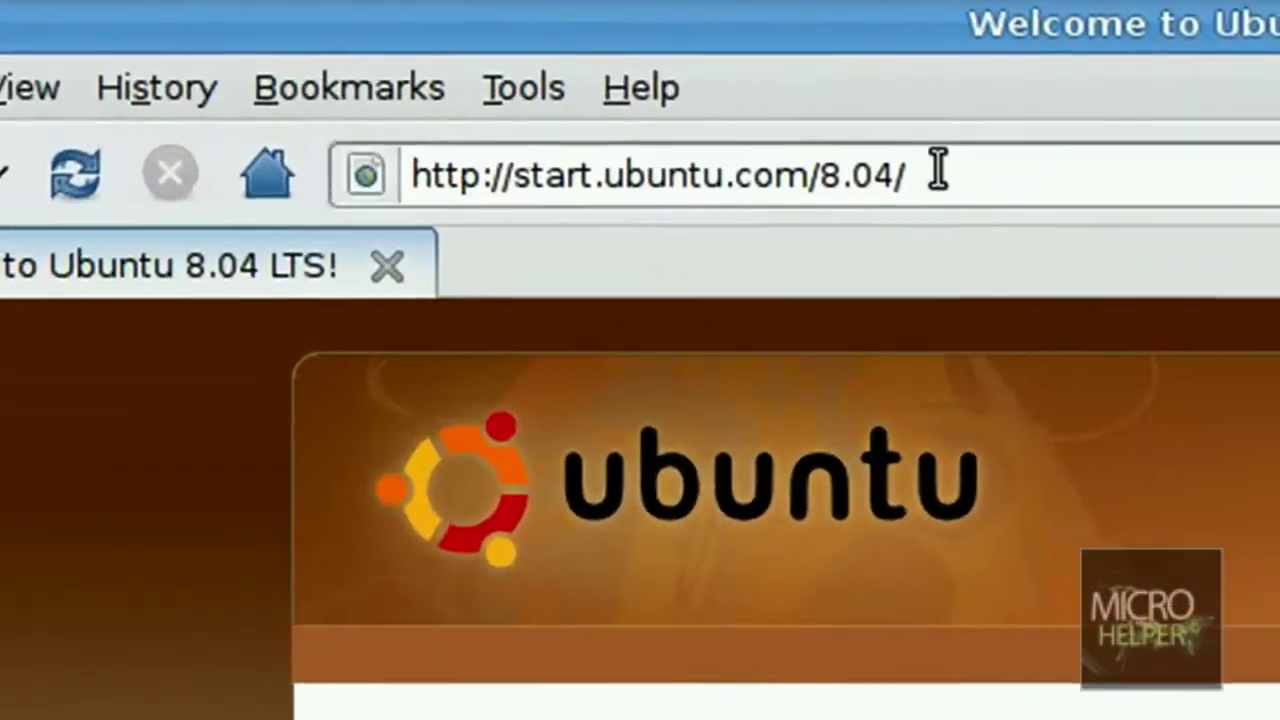
{"action": "left_click", "coordinate": [938, 172]}
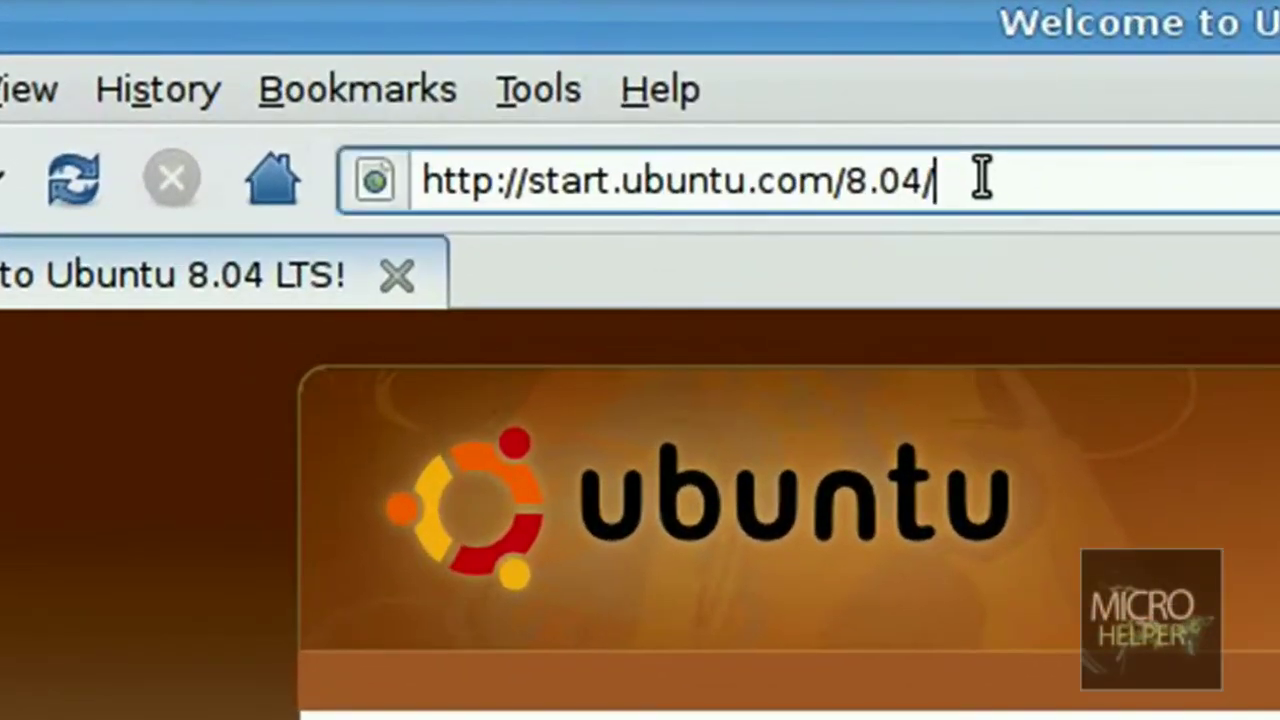
{"action": "double_click", "coordinate": [981, 178]}
{"action": "type", "text": "w"}
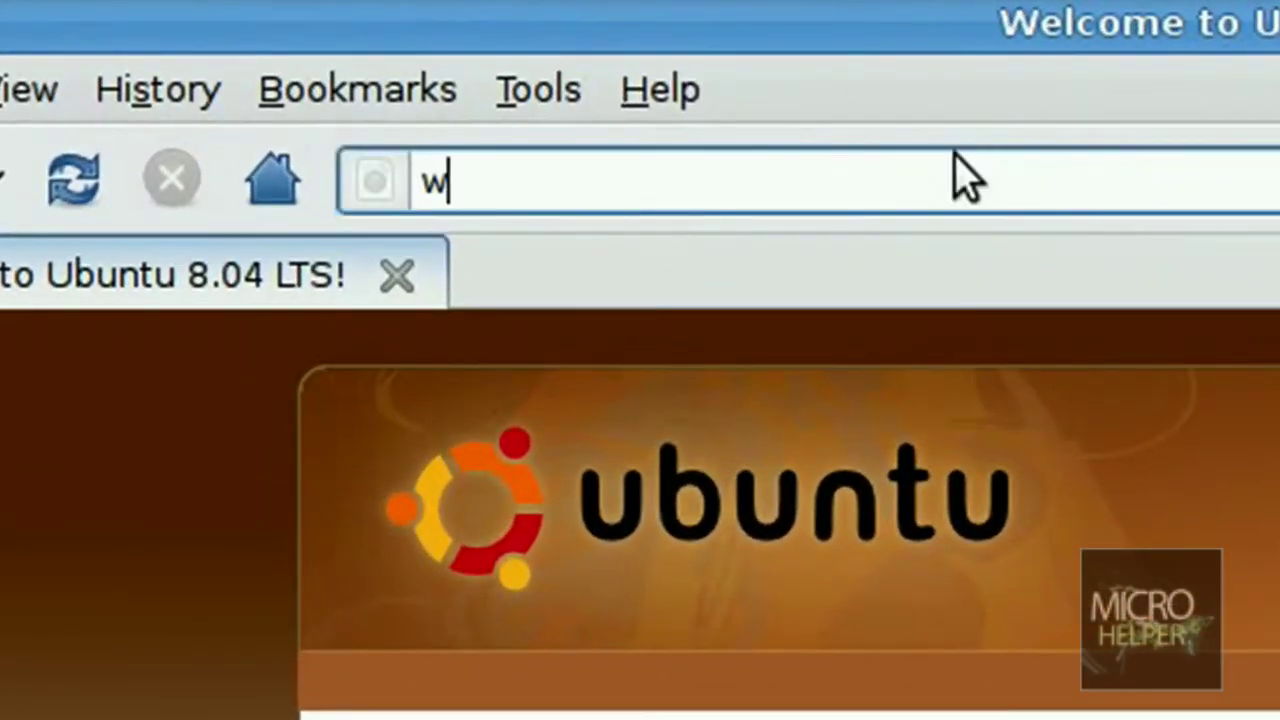
{"action": "type", "text": "ww.opera.c"}
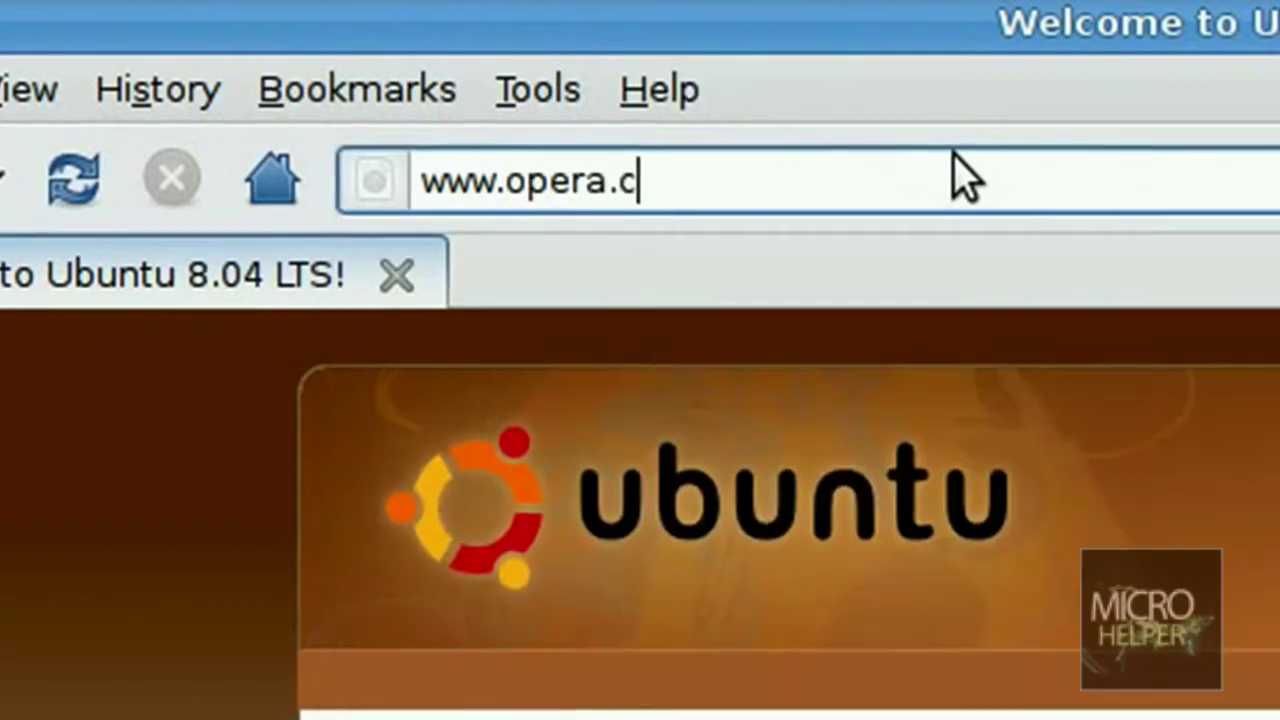
{"action": "type", "text": "om"}
{"action": "key", "text": "Return"}
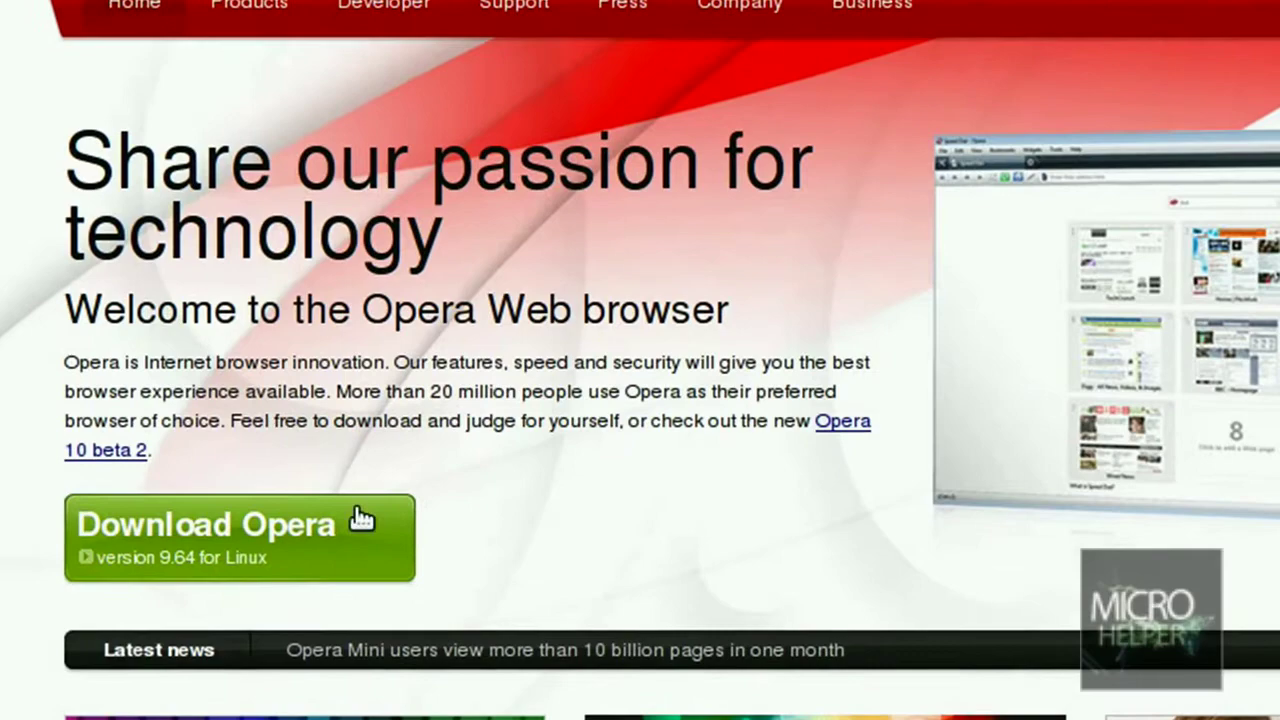
On the Opera download page, keep Ubuntu as distribution and choose the Ubuntu 9.04 package.
{"action": "left_click", "coordinate": [334, 560]}
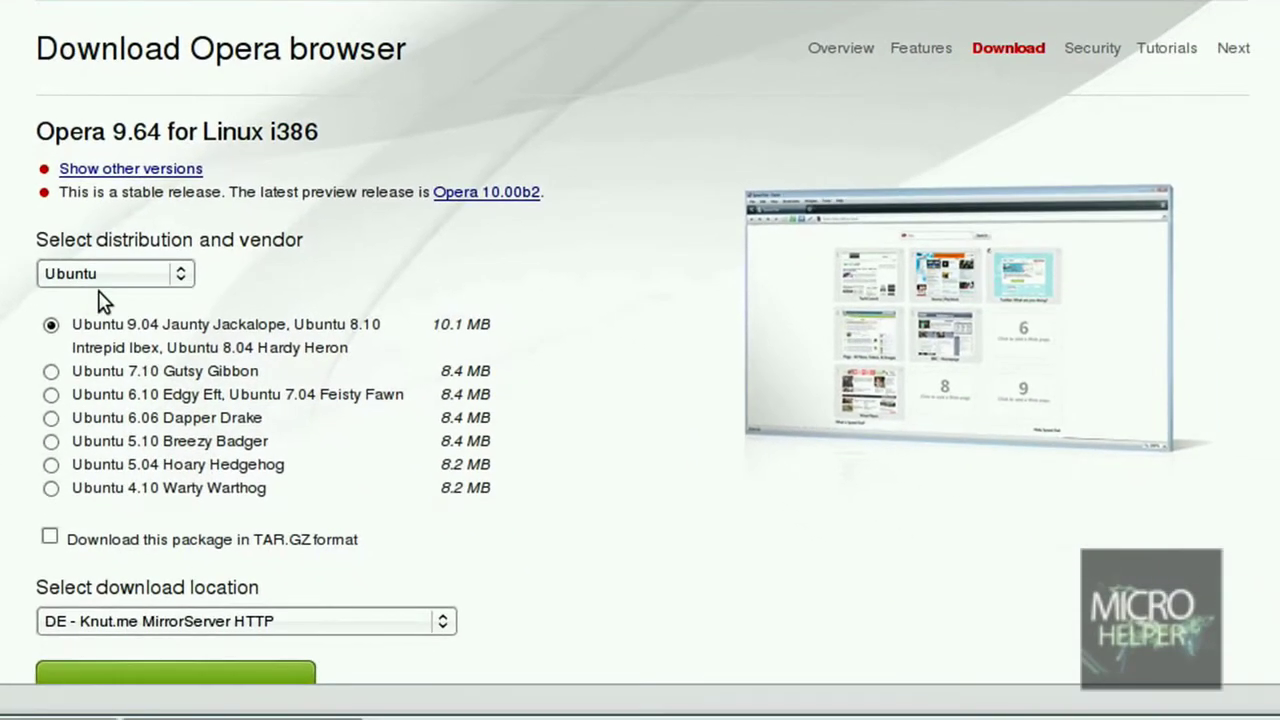
{"action": "left_click", "coordinate": [130, 285]}
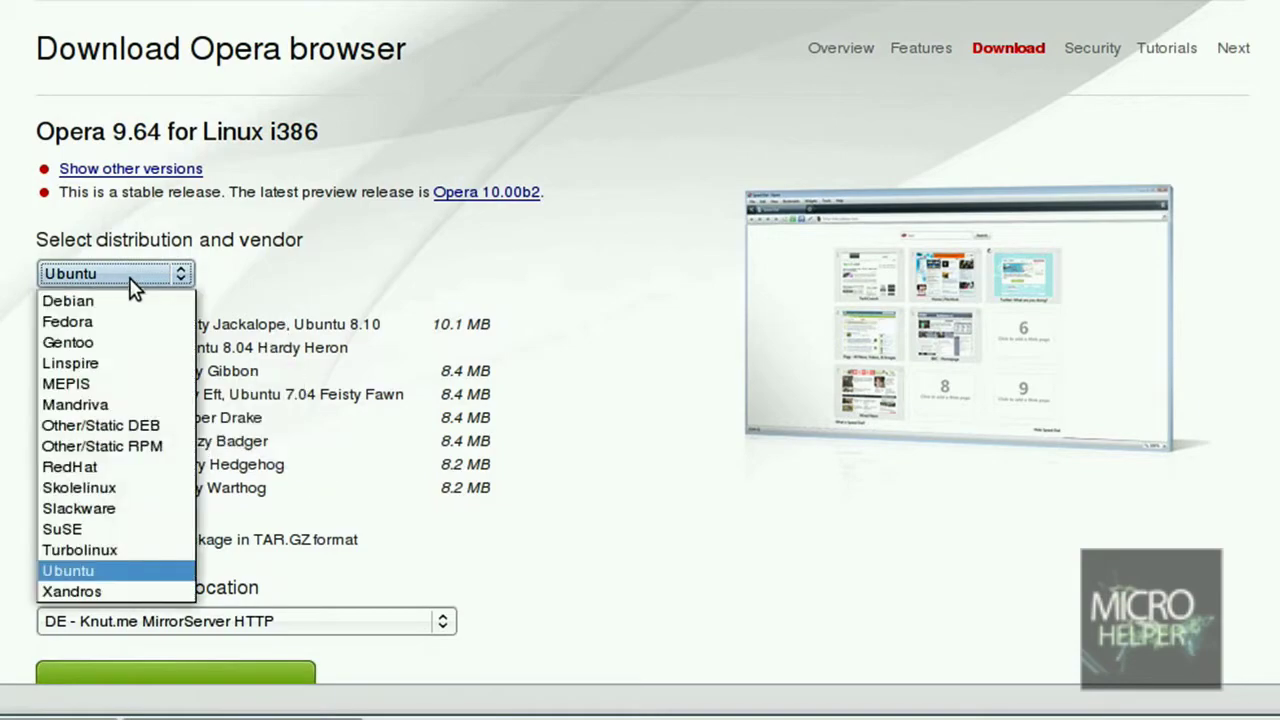
{"action": "left_click", "coordinate": [97, 573]}
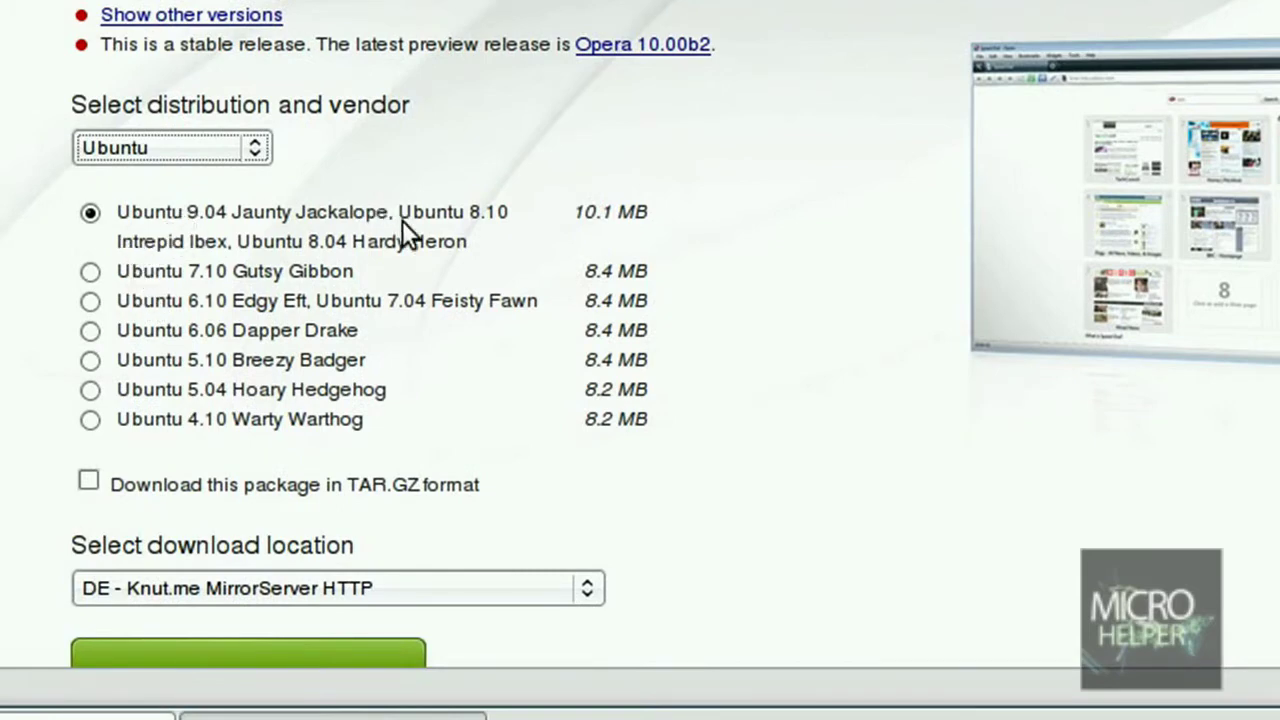
{"action": "left_click", "coordinate": [196, 222]}
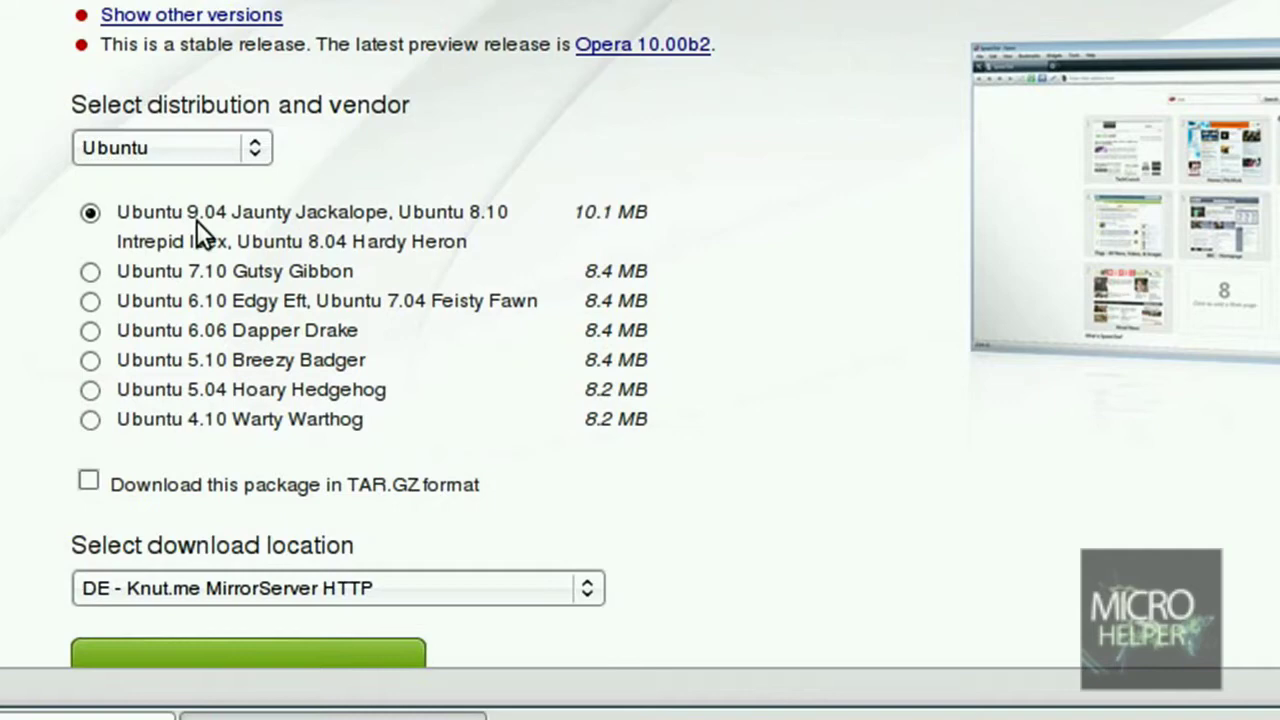
{"action": "left_click", "coordinate": [82, 211]}
Choose AU - Internode FTP as the download mirror.
{"action": "scroll", "coordinate": [640, 360], "scroll_direction": "down", "scroll_amount": 2}
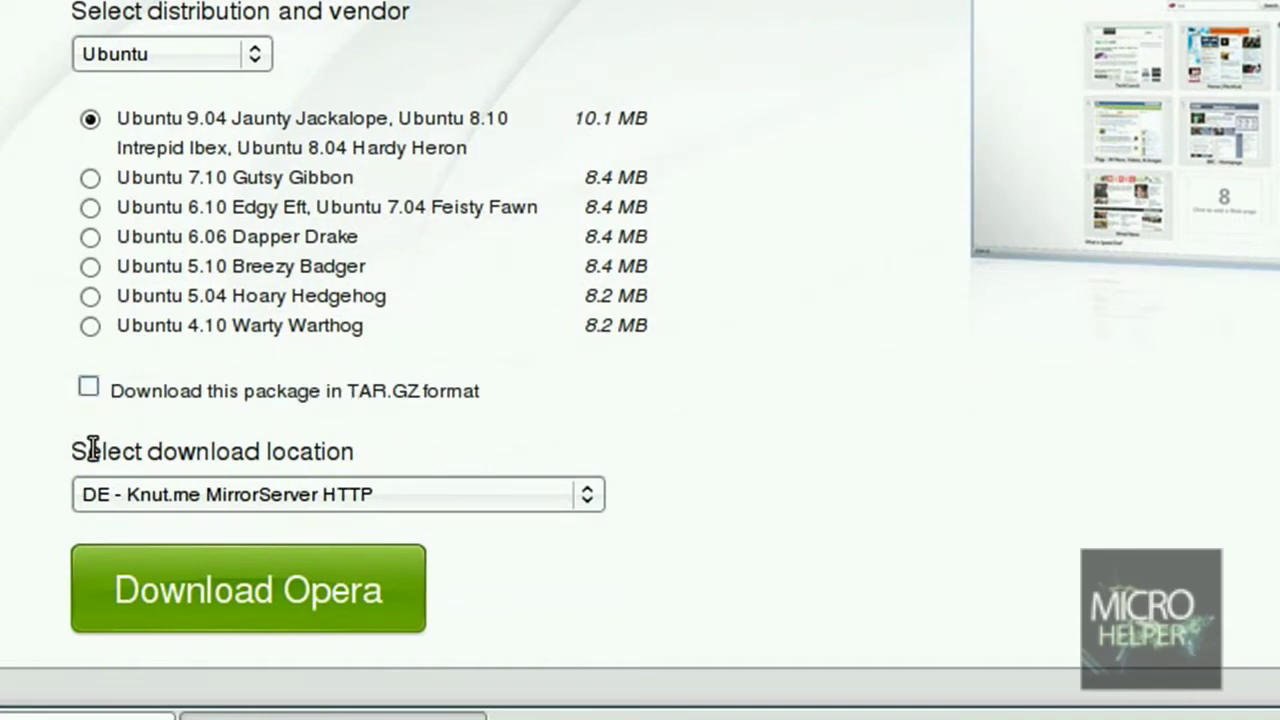
{"action": "left_click", "coordinate": [109, 494]}
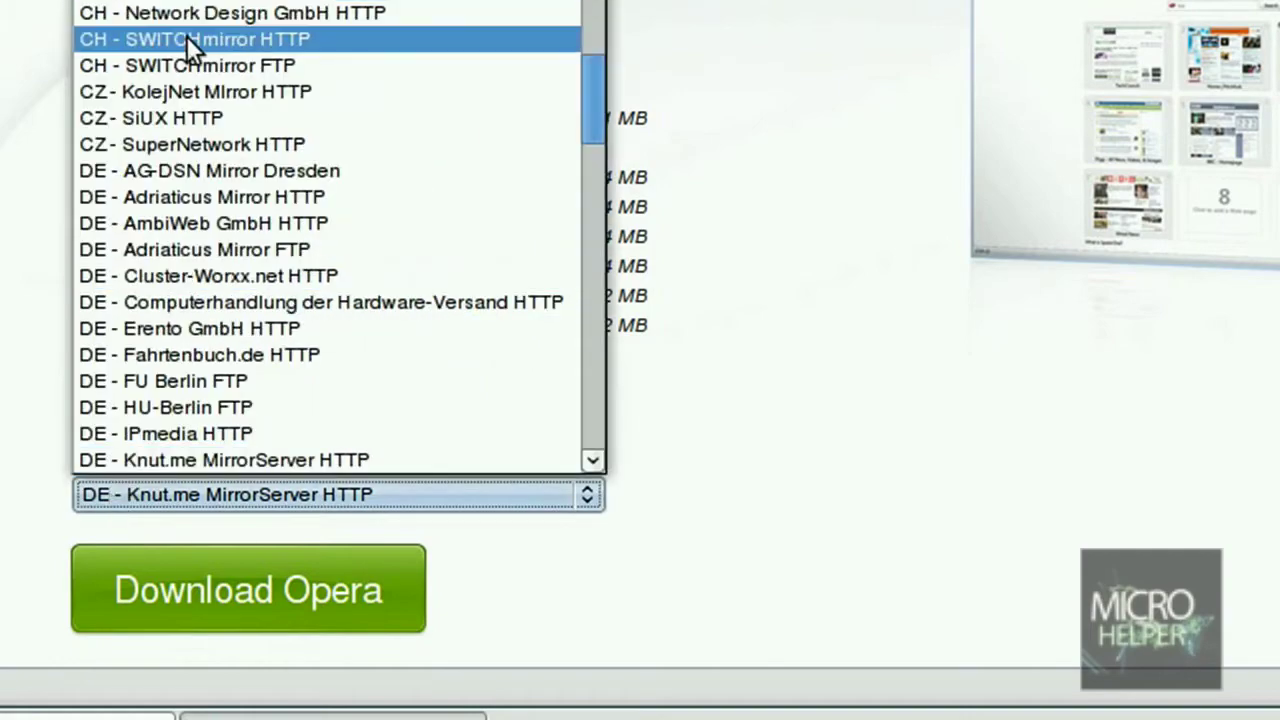
{"action": "scroll", "coordinate": [180, 38], "scroll_direction": "up", "scroll_amount": 6}
{"action": "left_click", "coordinate": [262, 247]}
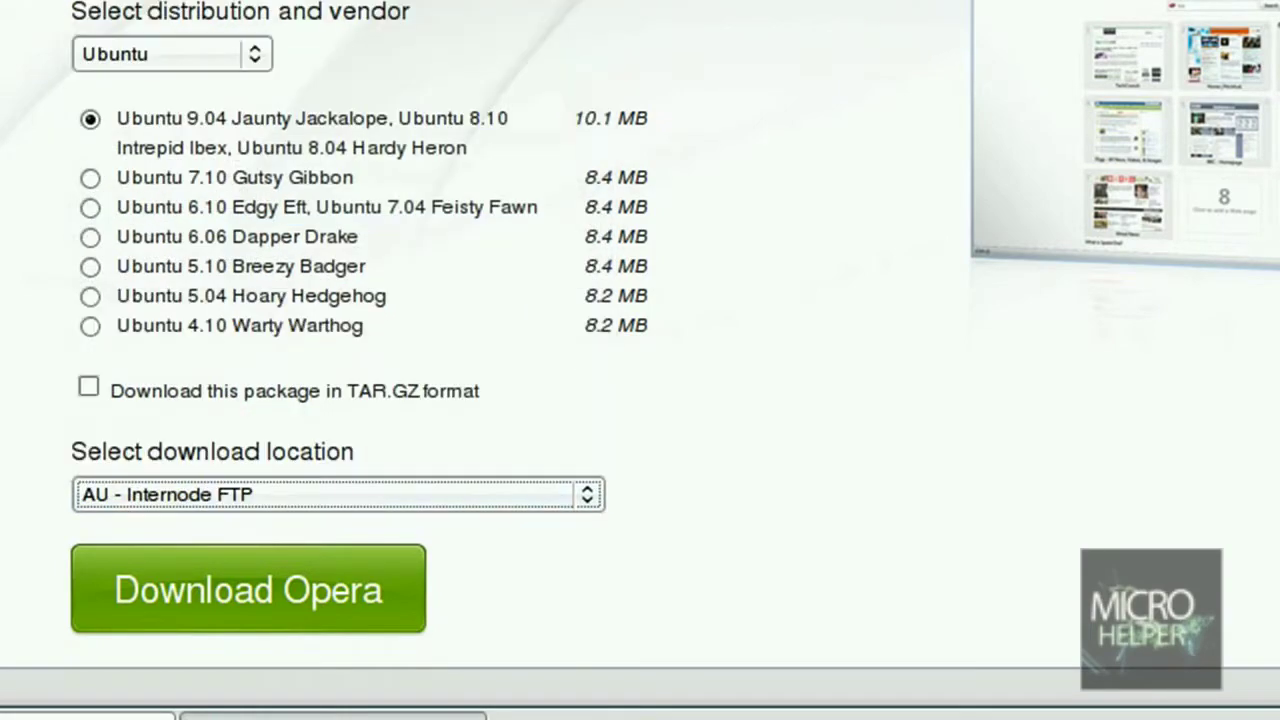
{"action": "scroll", "coordinate": [262, 247], "scroll_direction": "down", "scroll_amount": 3}
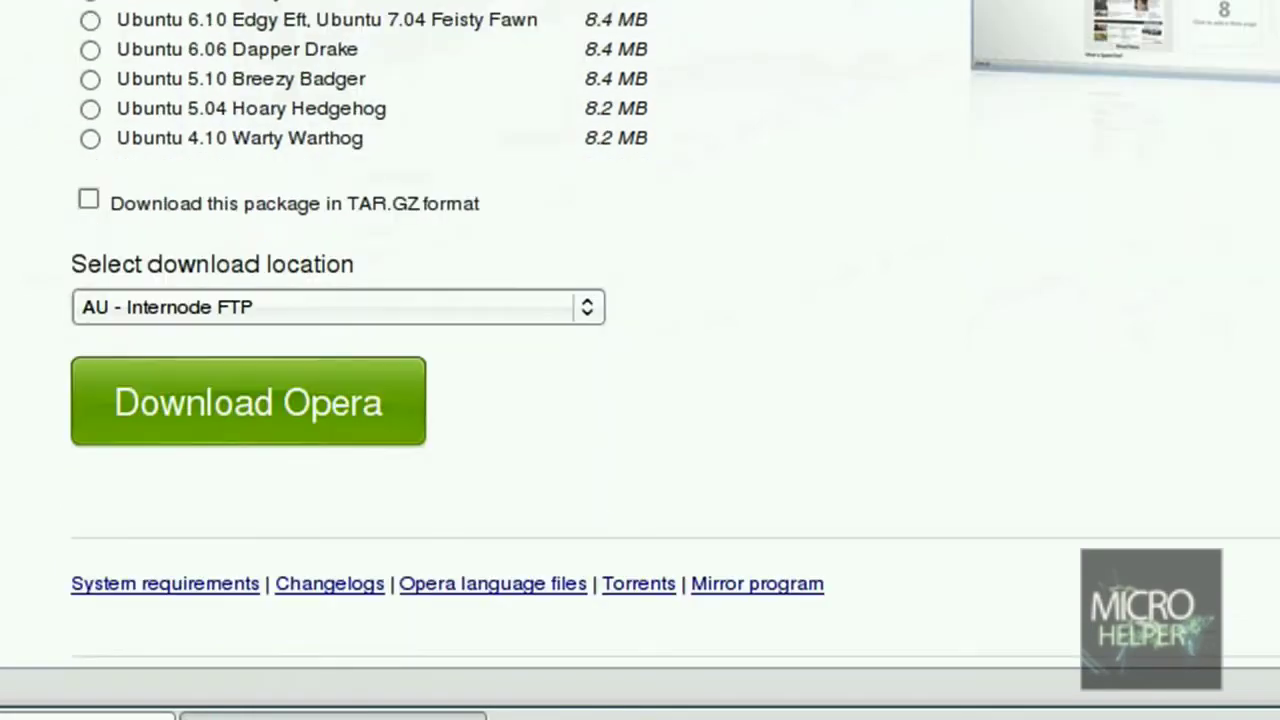
{"action": "left_click", "coordinate": [286, 410]}
Save opera-static_9.64.2480.gcc295.qt3_i386.deb to the Desktop and return to Firefox while it downloads.
{"action": "left_click", "coordinate": [129, 420]}
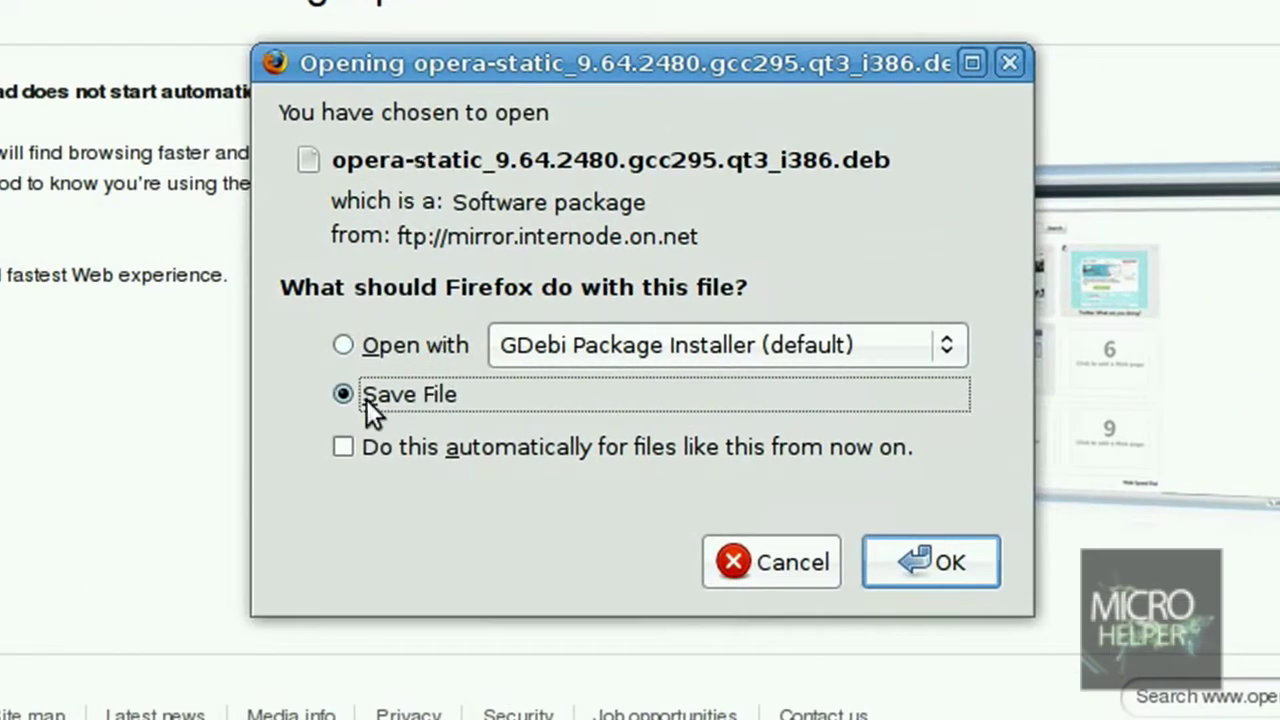
{"action": "left_click", "coordinate": [931, 564]}
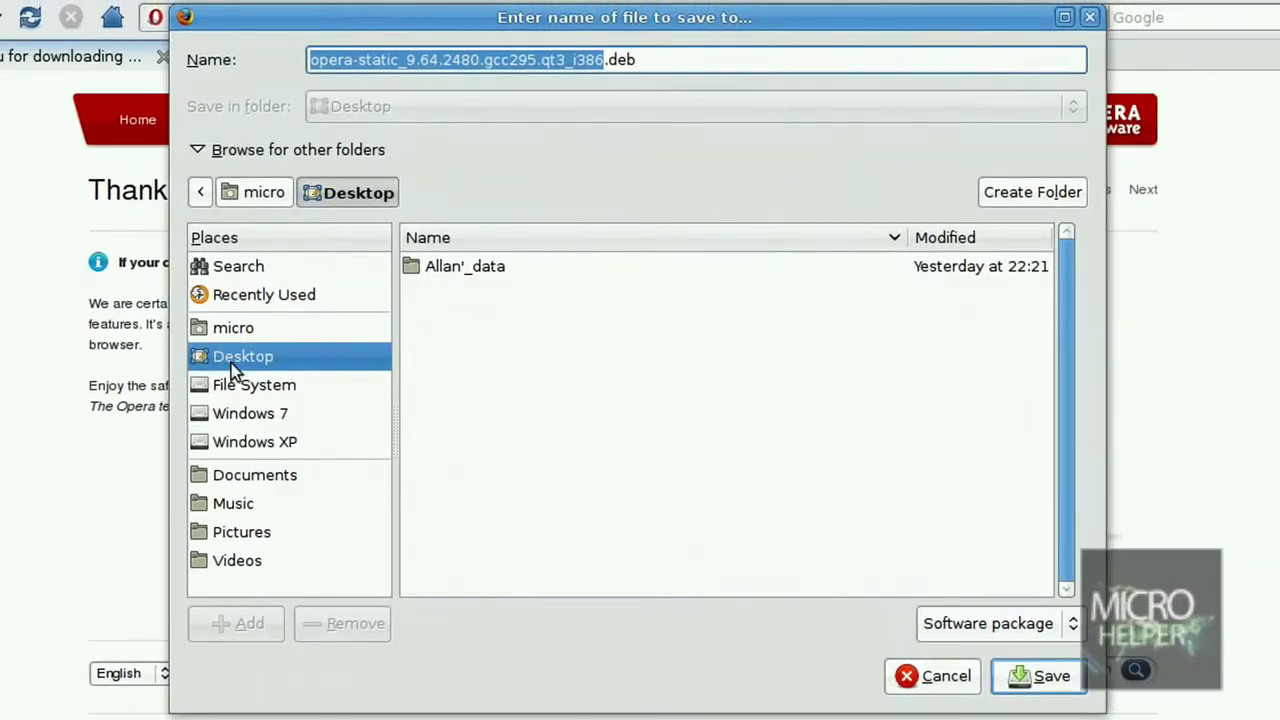
{"action": "left_click", "coordinate": [1055, 680]}
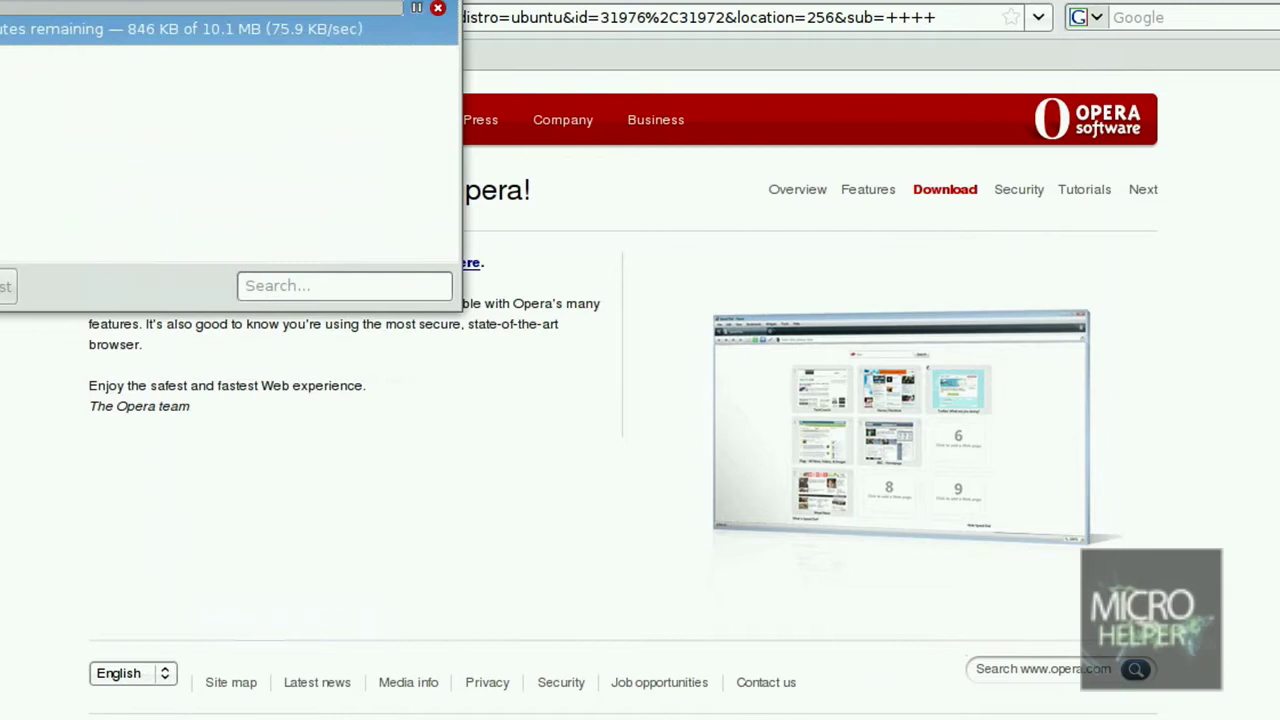
{"action": "left_click_drag", "start_coordinate": [190, 8], "coordinate": [693, 246]}
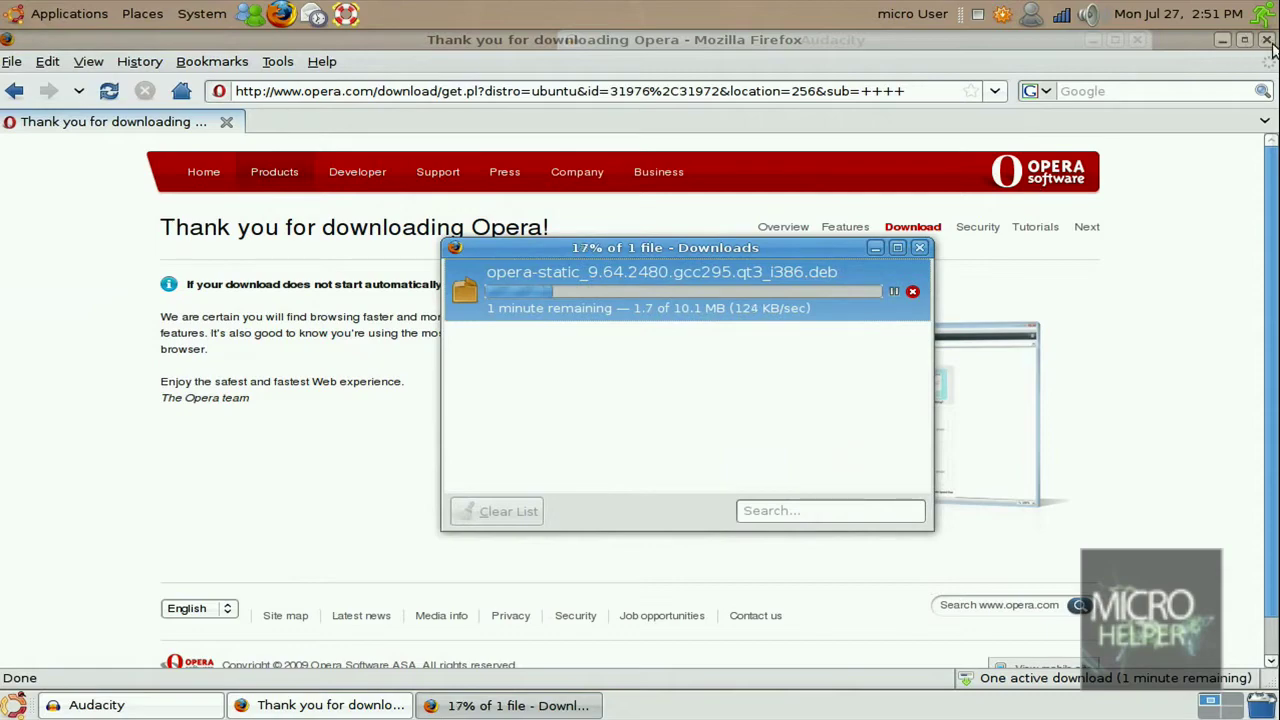
{"action": "key", "text": "alt+Tab"}
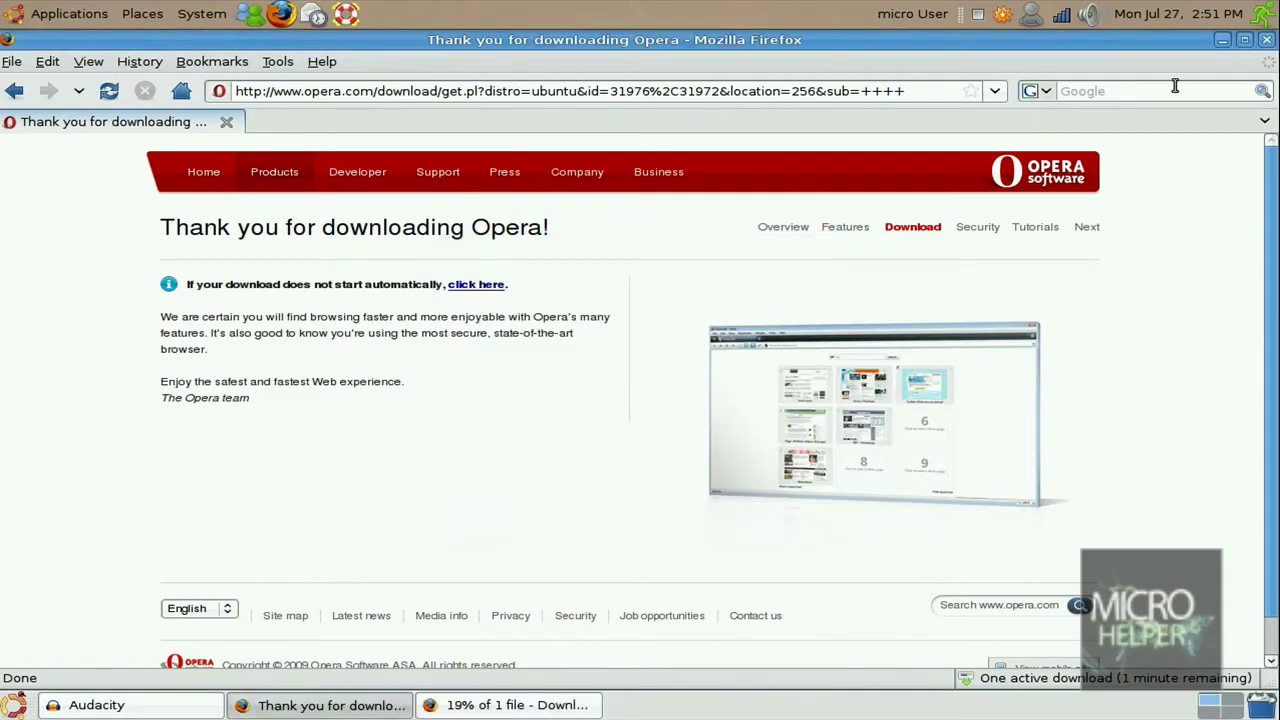
Close Firefox, clear the finished Opera download from Downloads, and close the Downloads window.
{"action": "left_click", "coordinate": [1266, 41]}
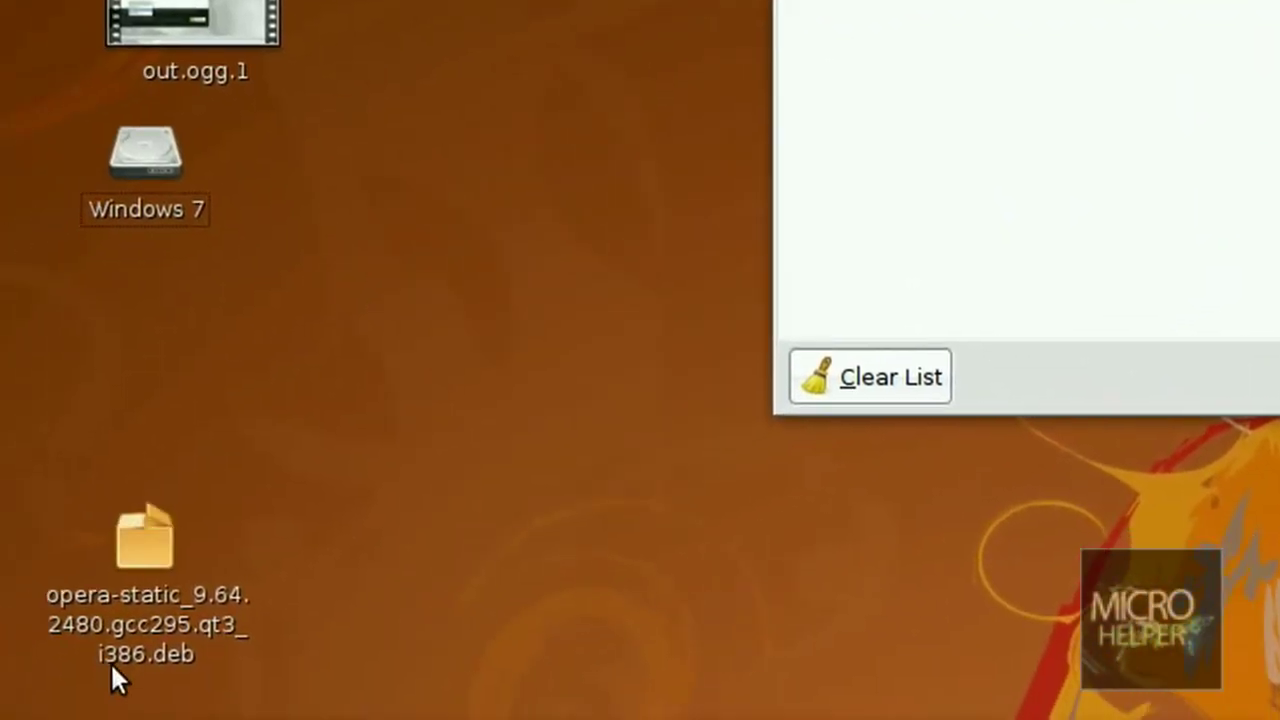
{"action": "left_click_drag", "start_coordinate": [114, 670], "coordinate": [114, 378]}
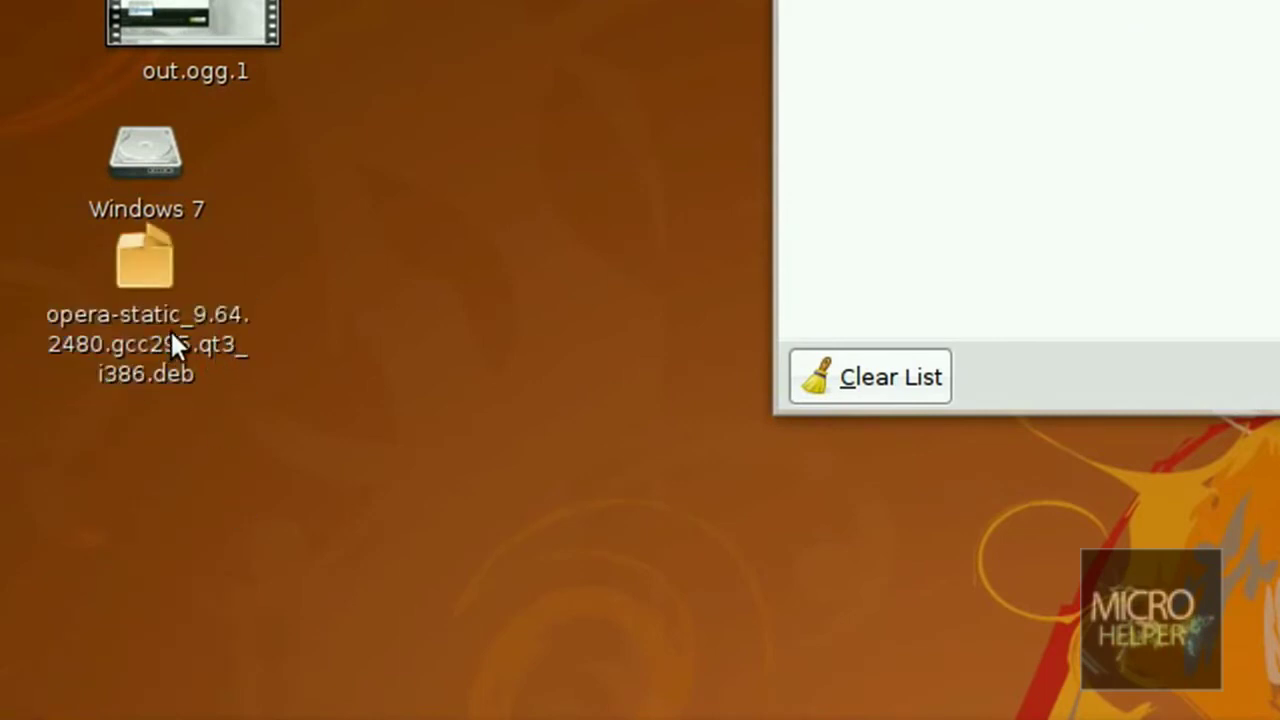
{"action": "left_click_drag", "start_coordinate": [383, 294], "coordinate": [3, 425]}
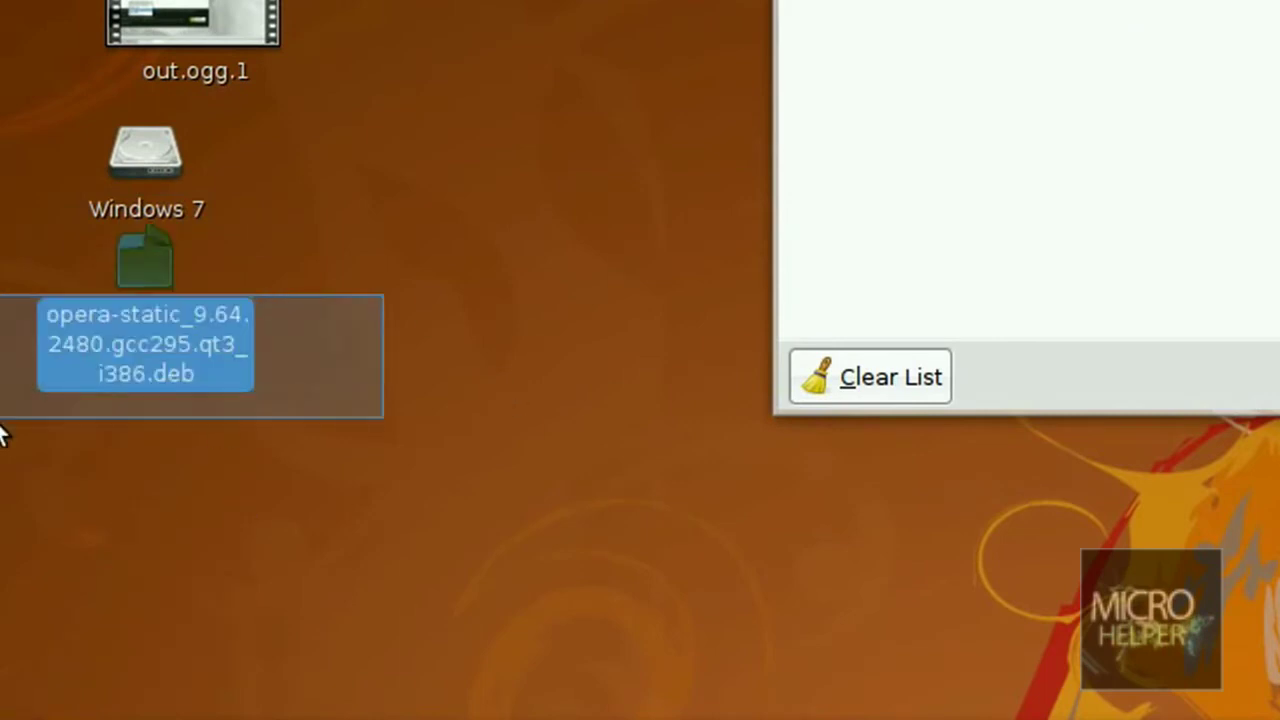
{"action": "left_click", "coordinate": [12, 398]}
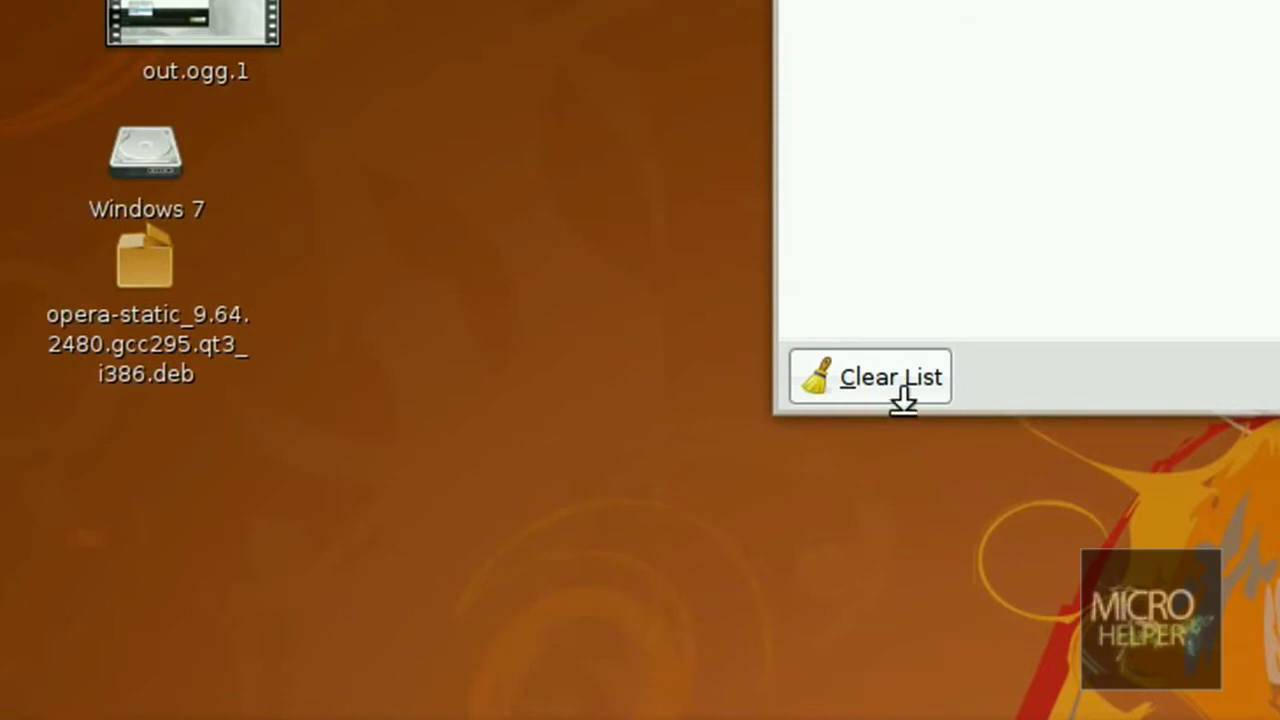
{"action": "left_click", "coordinate": [865, 380]}
{"action": "left_click", "coordinate": [1255, 115]}
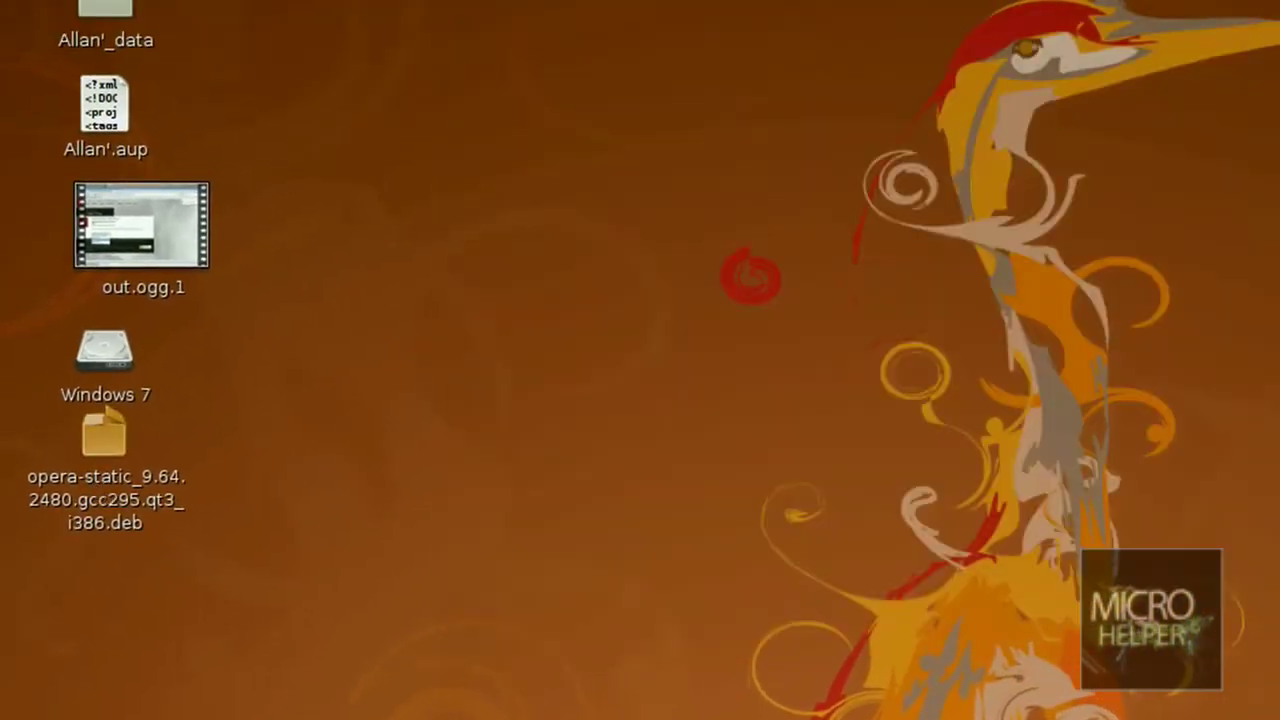
{"action": "left_click_drag", "start_coordinate": [296, 656], "coordinate": [1, 510]}
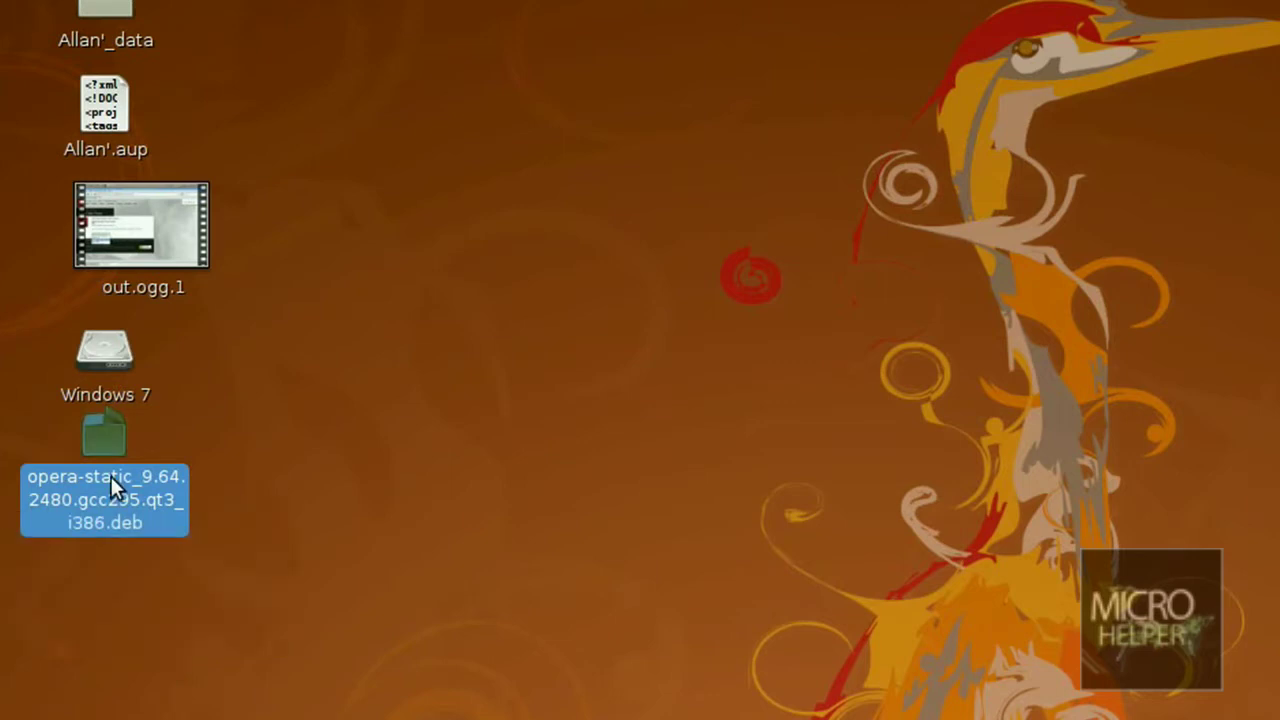
Open the Opera .deb in GDebi Package Installer and start installing opera-static.
{"action": "left_click", "coordinate": [456, 490]}
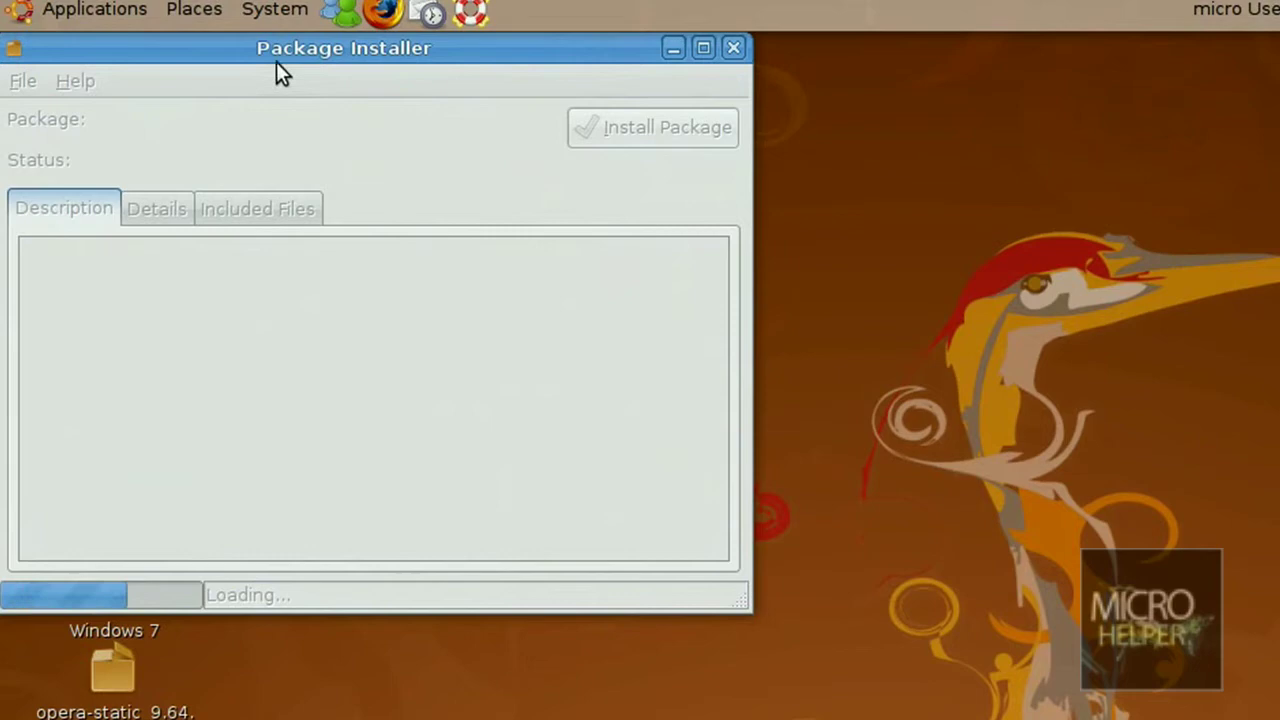
{"action": "left_click_drag", "start_coordinate": [276, 61], "coordinate": [620, 189]}
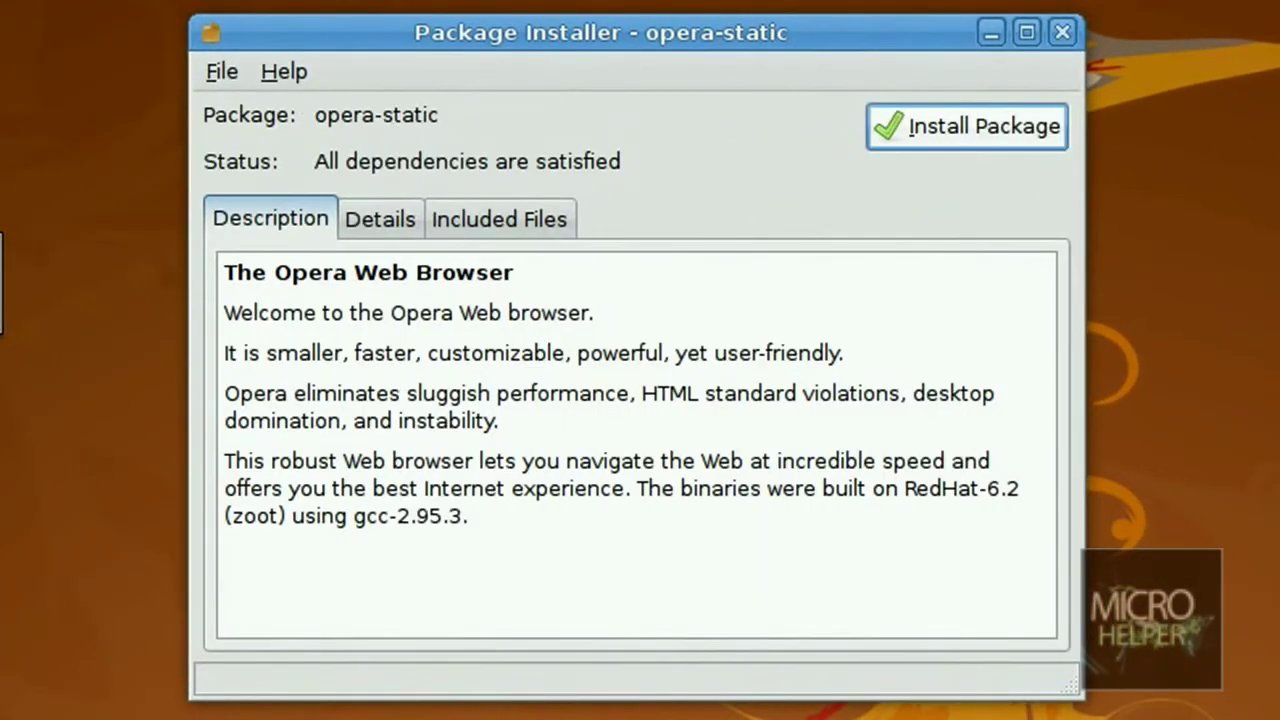
{"action": "left_click", "coordinate": [955, 127]}
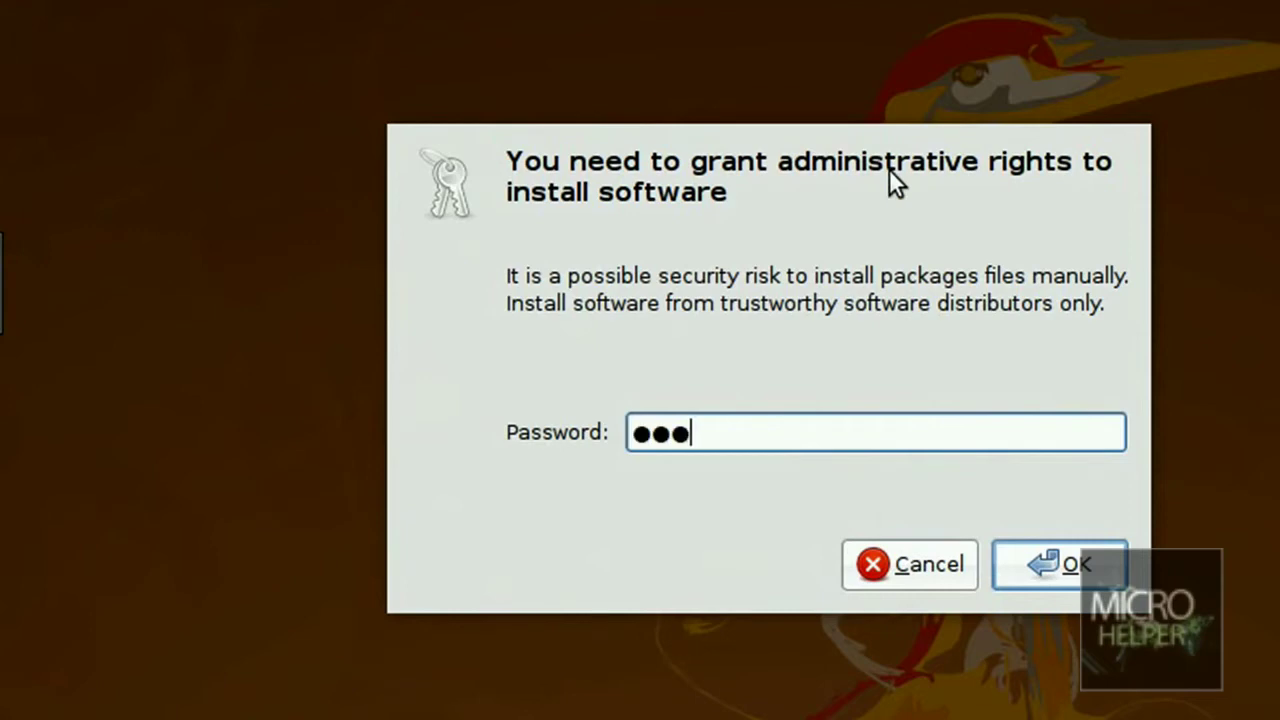
Enter the administrator password to authorise the opera-static installation.
{"action": "type", "text": "*****"}
{"action": "key", "text": "Return"}
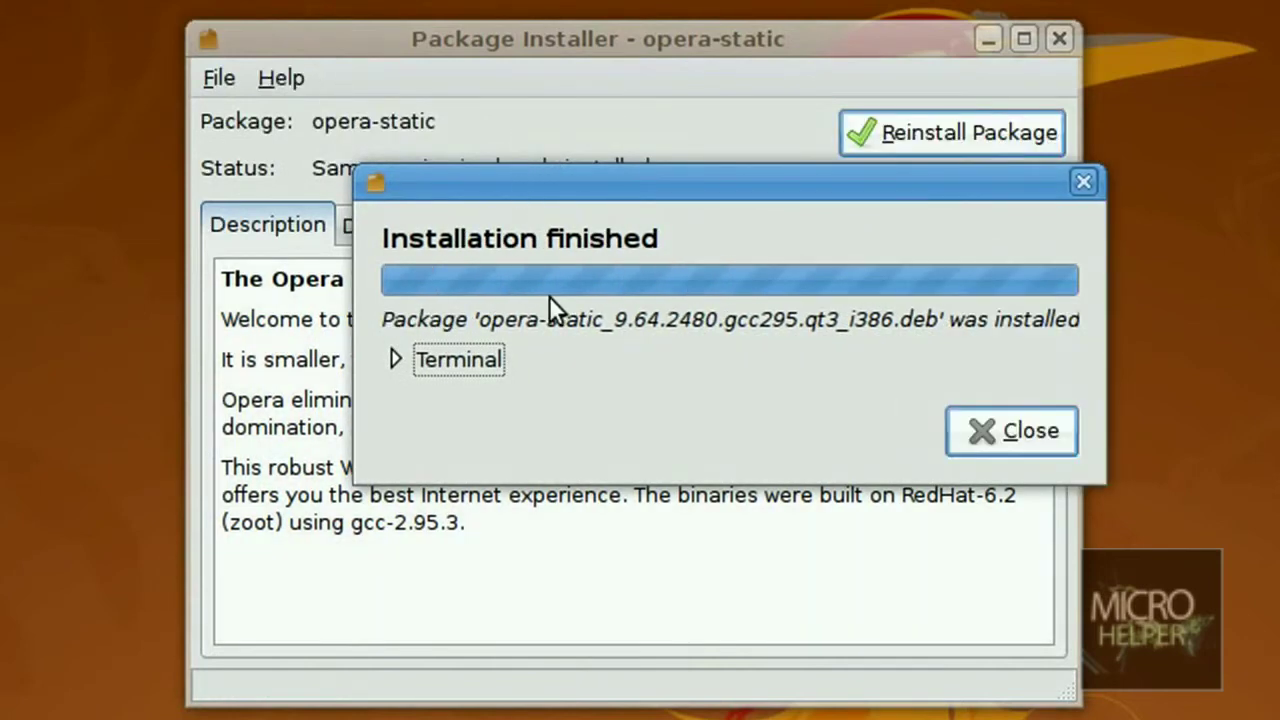
Dismiss the installation-finished notice, close GDebi, and select the Opera .deb on the desktop.
{"action": "left_click", "coordinate": [1070, 436]}
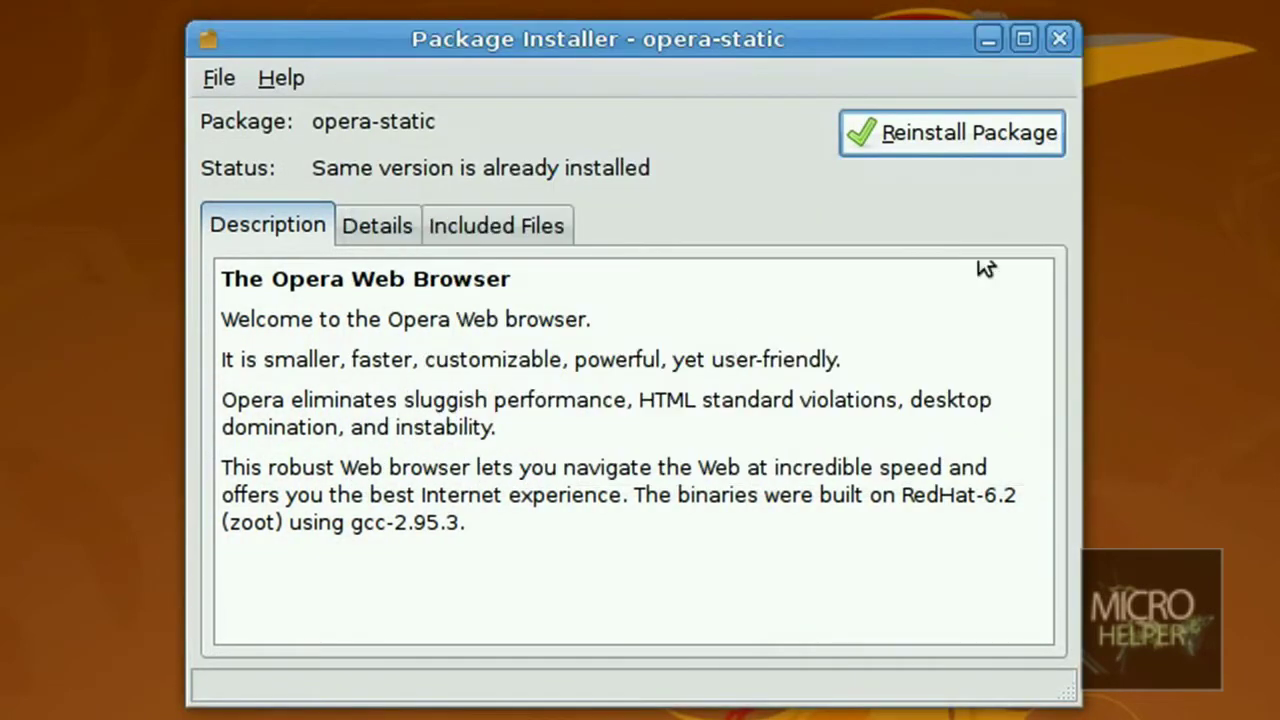
{"action": "left_click", "coordinate": [1058, 38]}
{"action": "left_click_drag", "start_coordinate": [330, 698], "coordinate": [6, 500]}
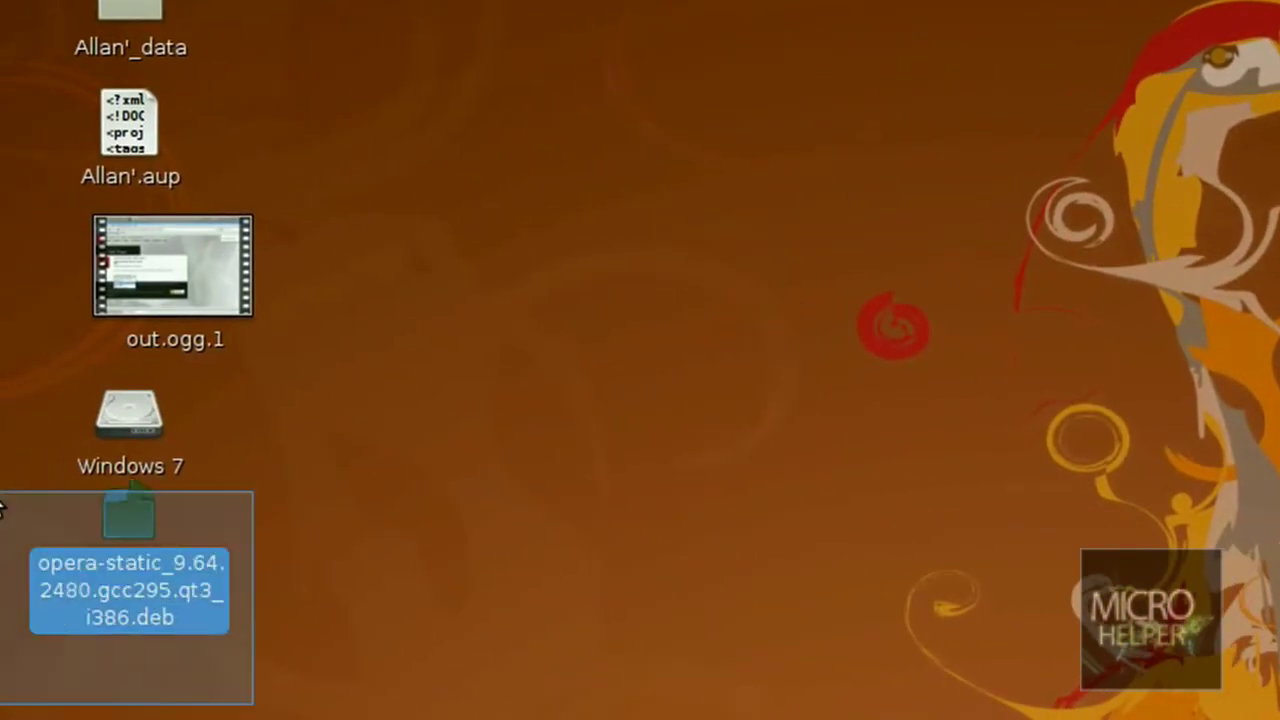
{"action": "left_click_drag", "start_coordinate": [205, 565], "coordinate": [196, 605]}
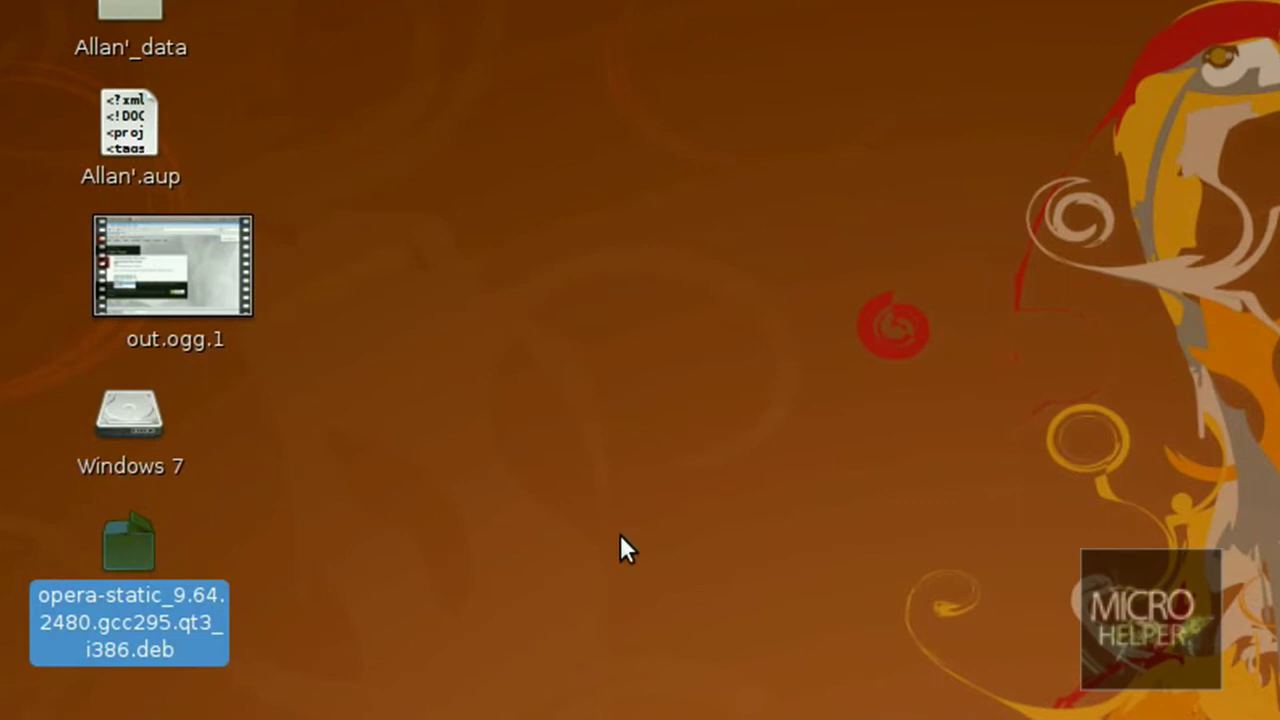
{"action": "left_click_drag", "start_coordinate": [620, 548], "coordinate": [10, 630]}
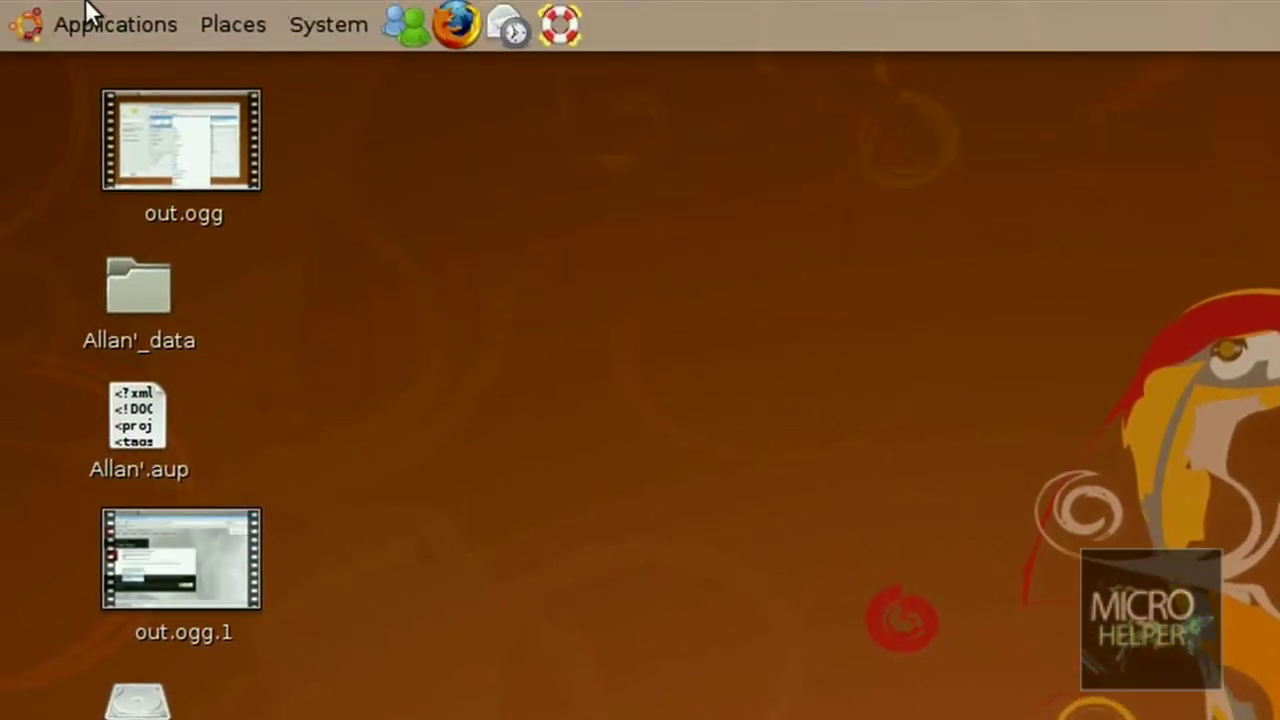
Add the Opera launcher from Applications > Internet to the top panel.
{"action": "left_click", "coordinate": [88, 14]}
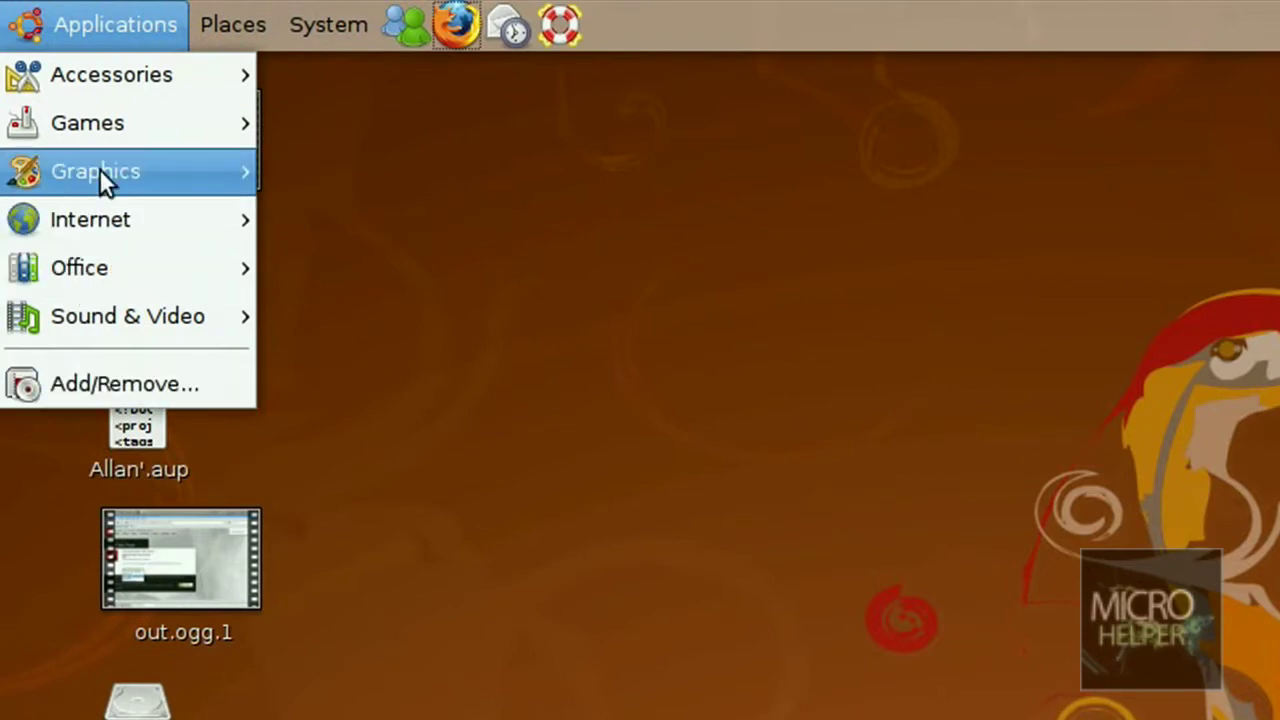
{"action": "mouse_move", "coordinate": [90, 219]}
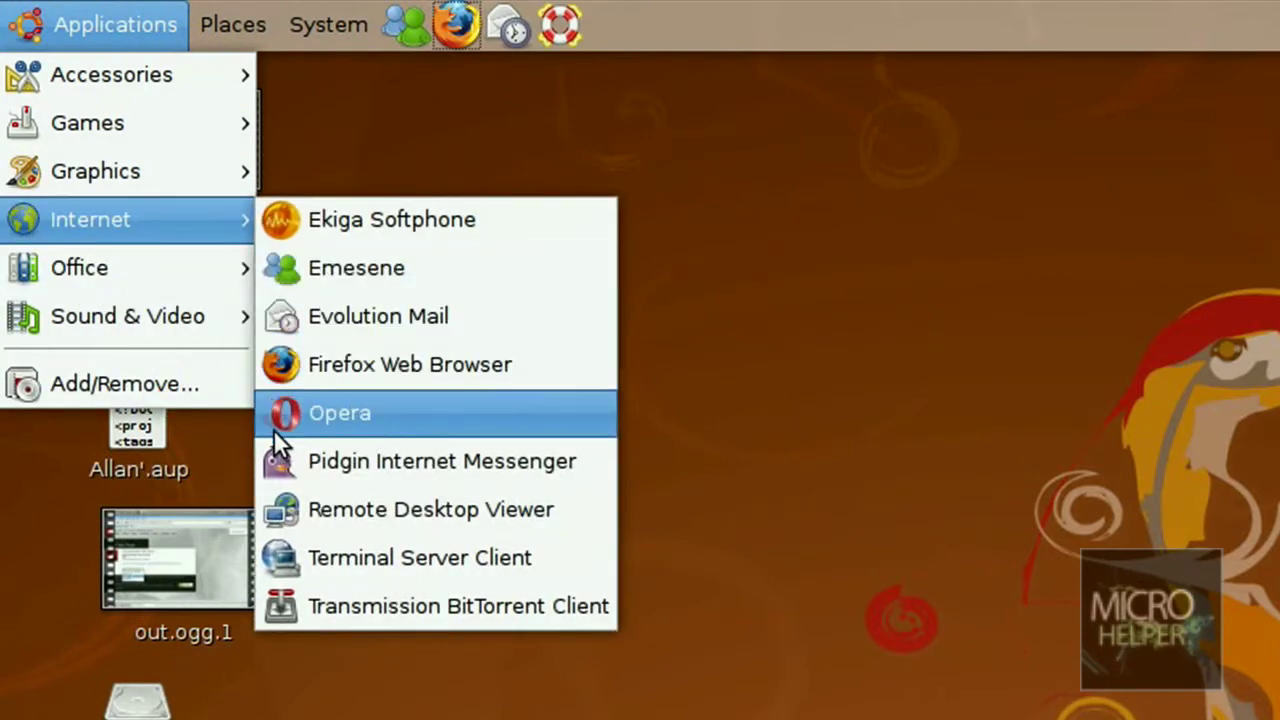
{"action": "right_click", "coordinate": [348, 413]}
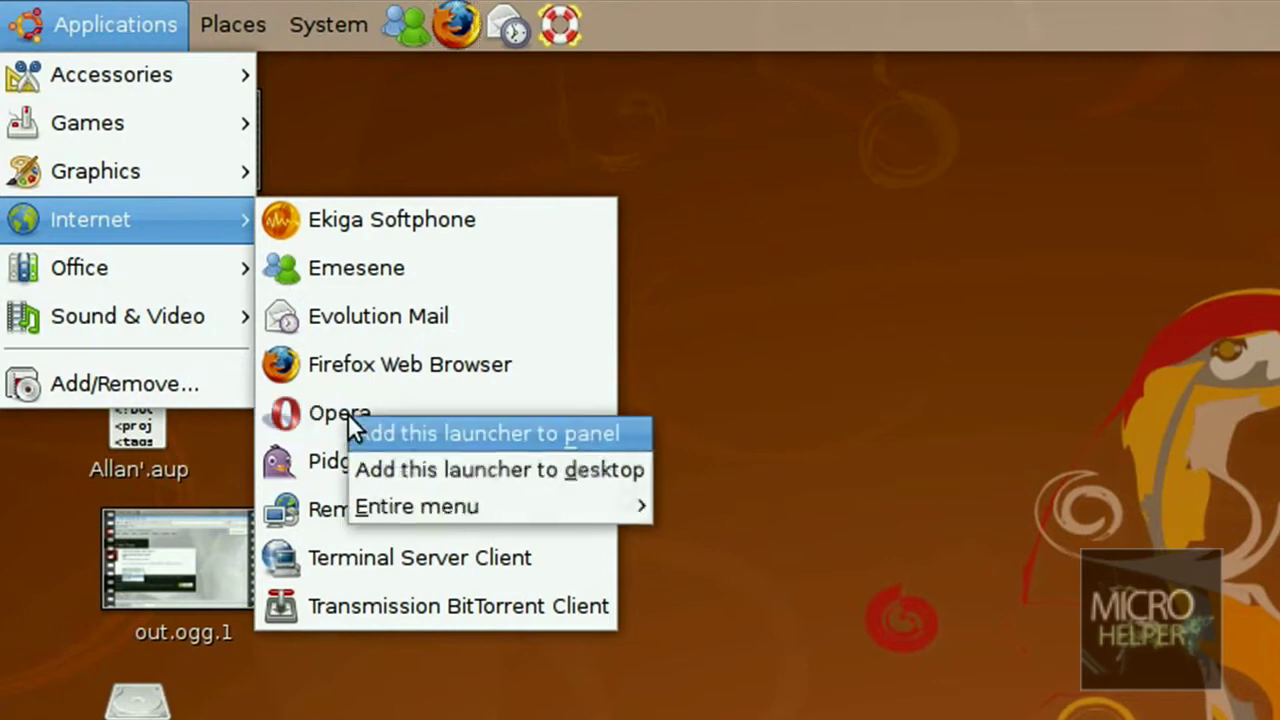
{"action": "left_click", "coordinate": [396, 436]}
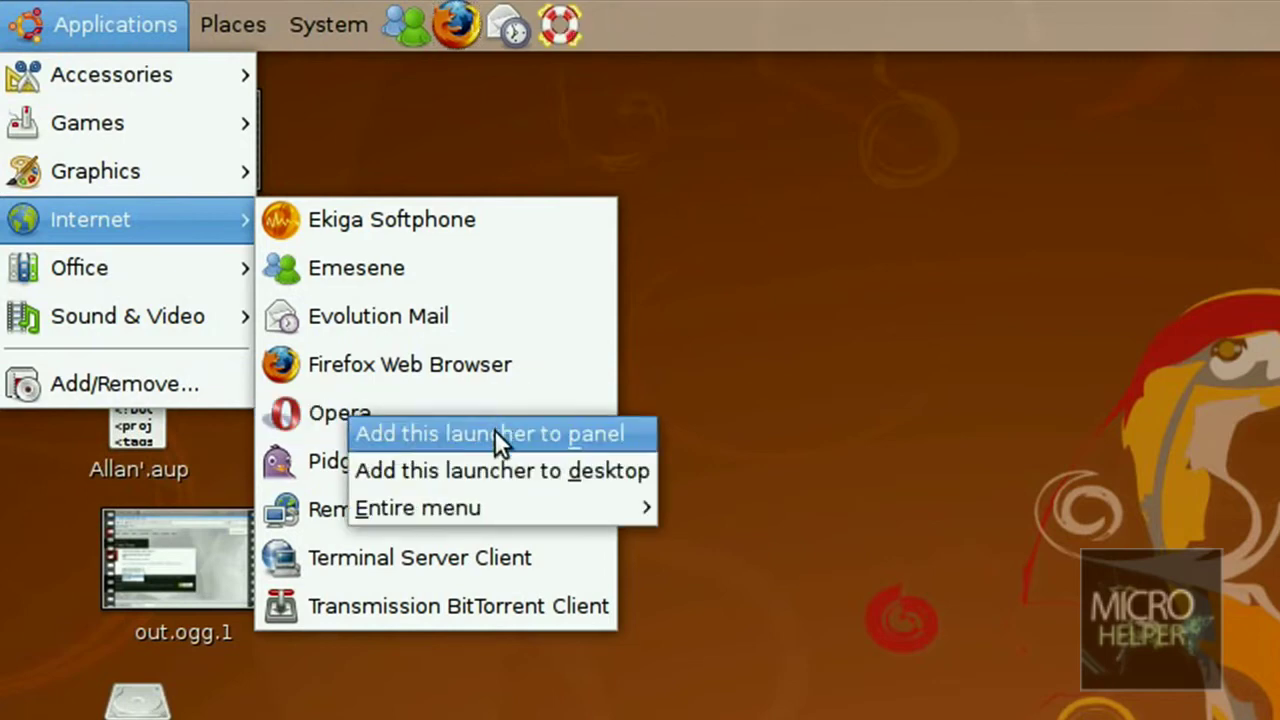
{"action": "left_click", "coordinate": [494, 430]}
Remove the mail and help launchers from the top panel.
{"action": "right_click", "coordinate": [605, 30]}
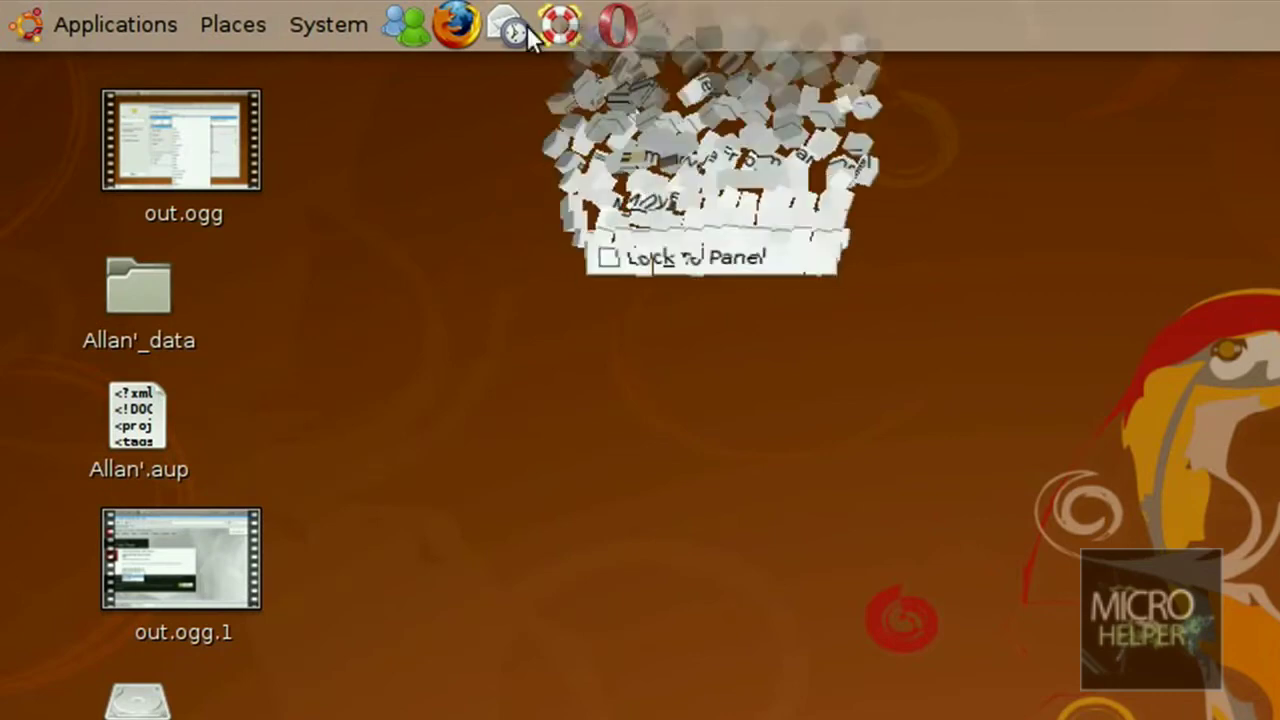
{"action": "right_click", "coordinate": [462, 28]}
{"action": "right_click", "coordinate": [503, 22]}
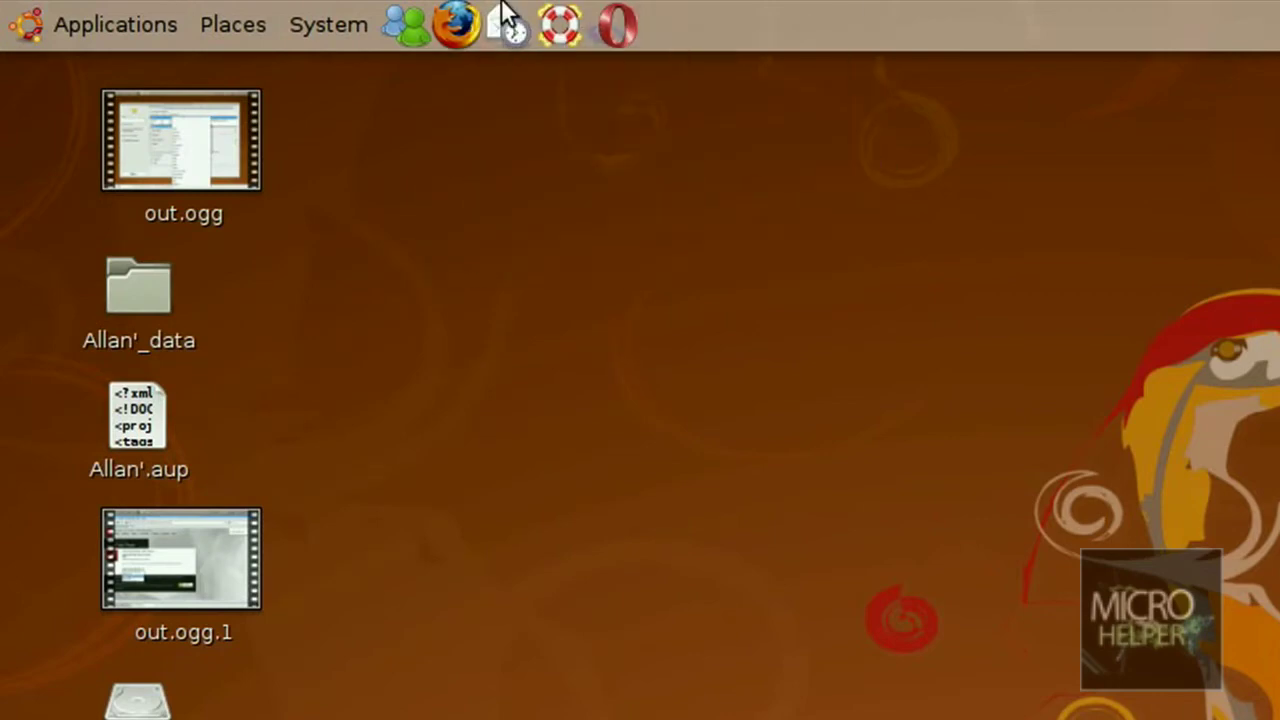
{"action": "left_click", "coordinate": [549, 163]}
{"action": "right_click", "coordinate": [506, 24]}
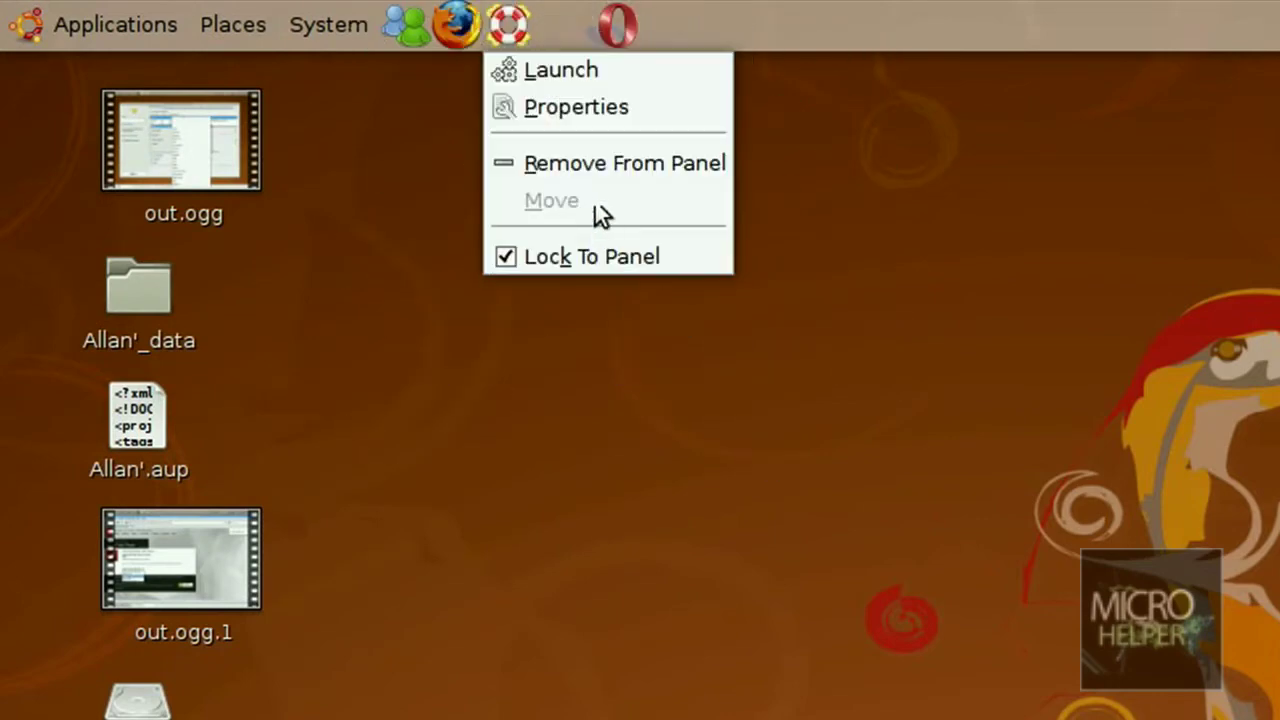
{"action": "left_click", "coordinate": [592, 163]}
Move the Opera launcher in front of Firefox and lock it to the panel.
{"action": "right_click", "coordinate": [612, 28]}
{"action": "left_click", "coordinate": [654, 200]}
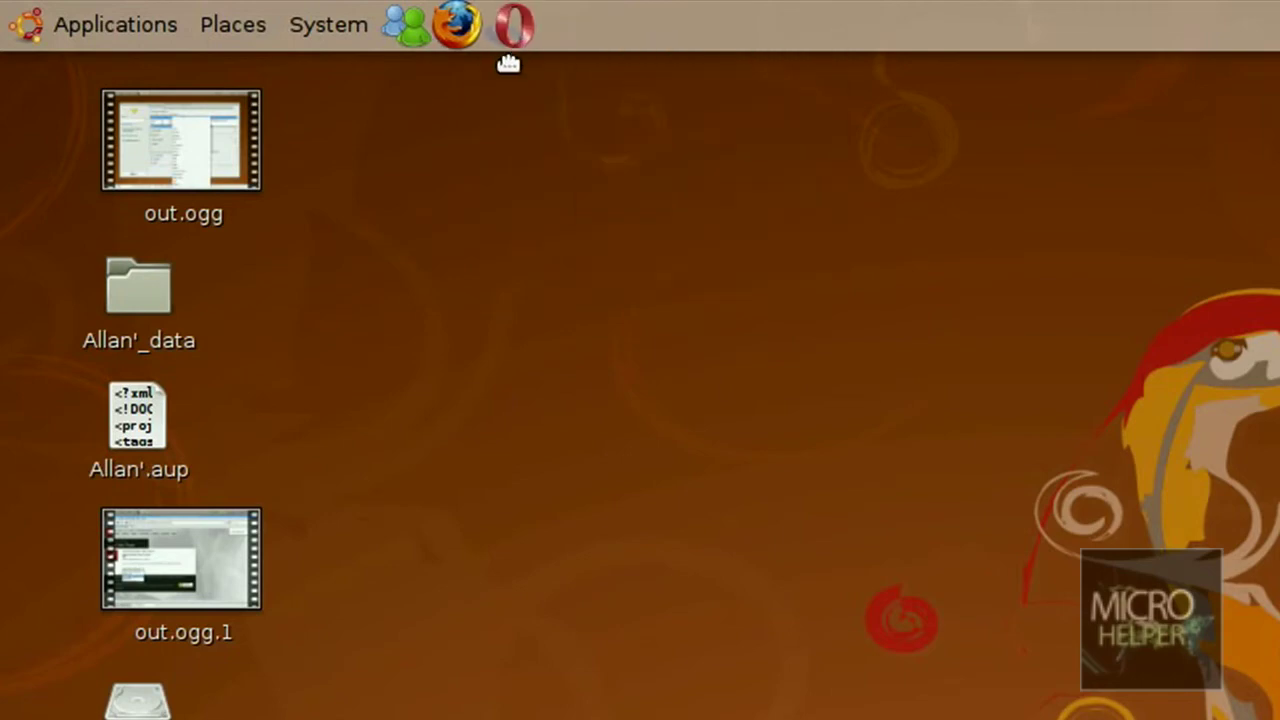
{"action": "right_click", "coordinate": [504, 27]}
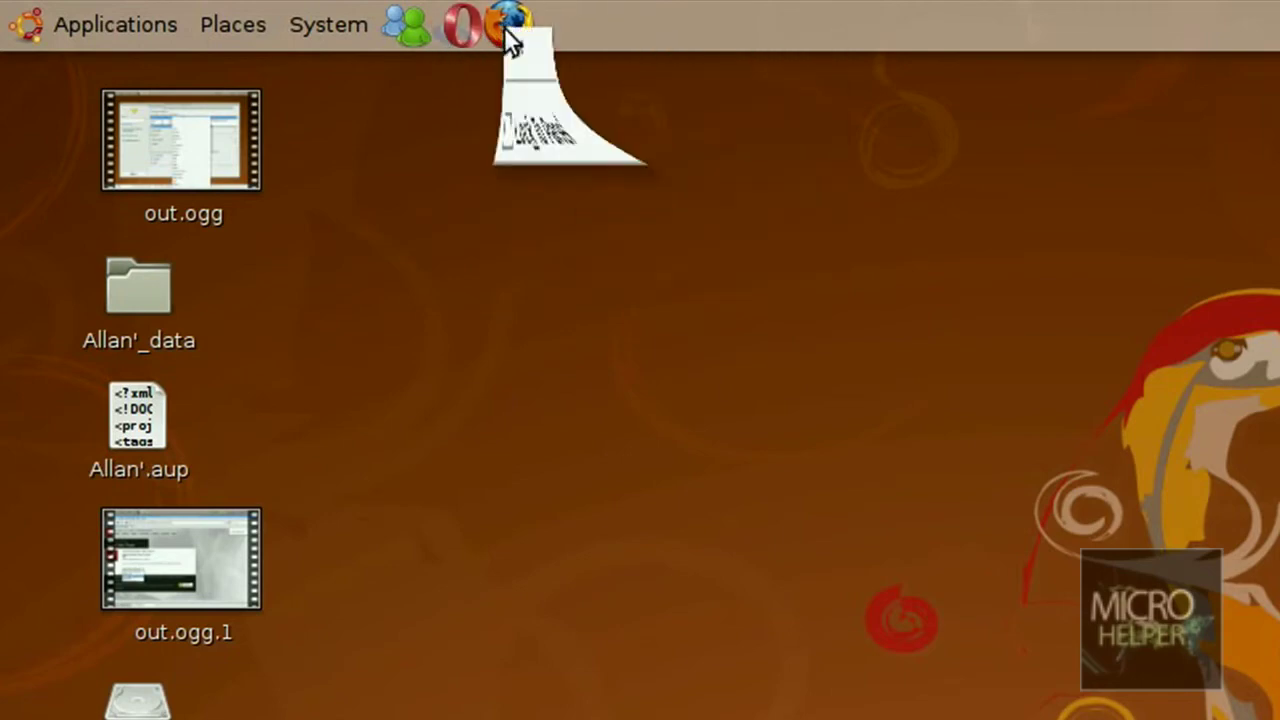
{"action": "left_click", "coordinate": [564, 256]}
{"action": "right_click", "coordinate": [462, 25]}
{"action": "left_click", "coordinate": [522, 260]}
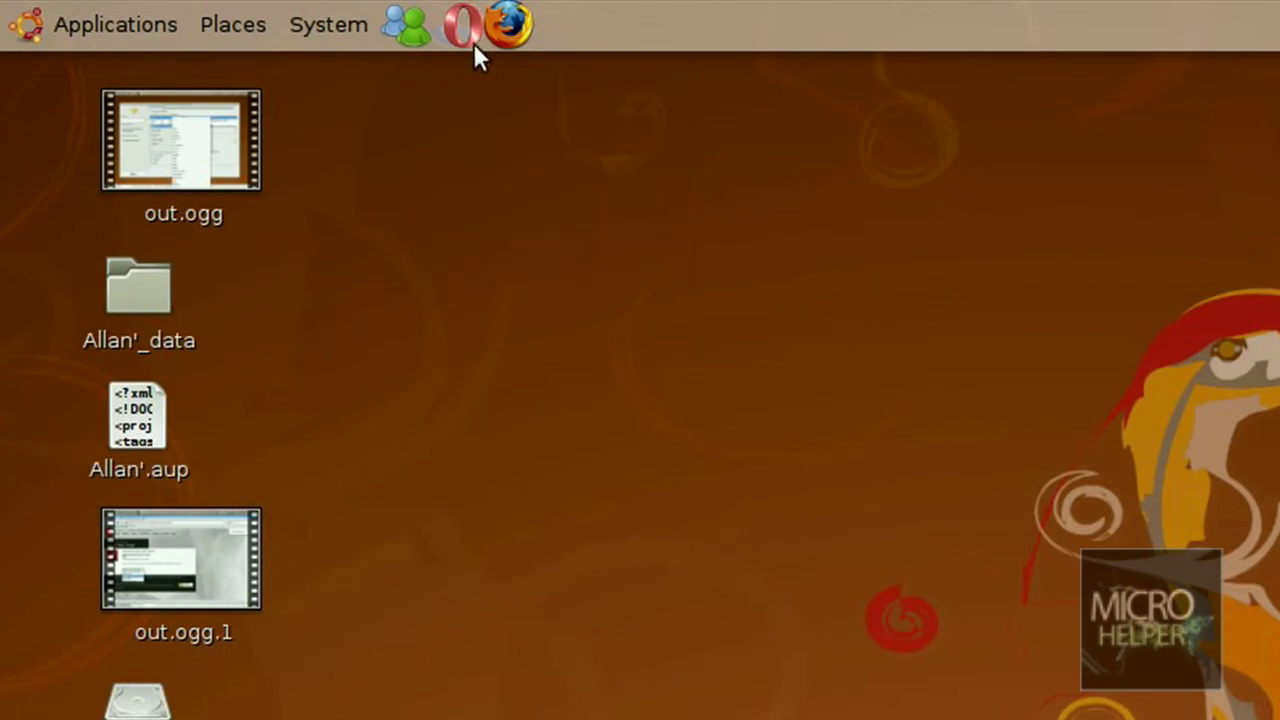
Start Opera from the Applications menu and reach its license agreement.
{"action": "left_click", "coordinate": [20, 20]}
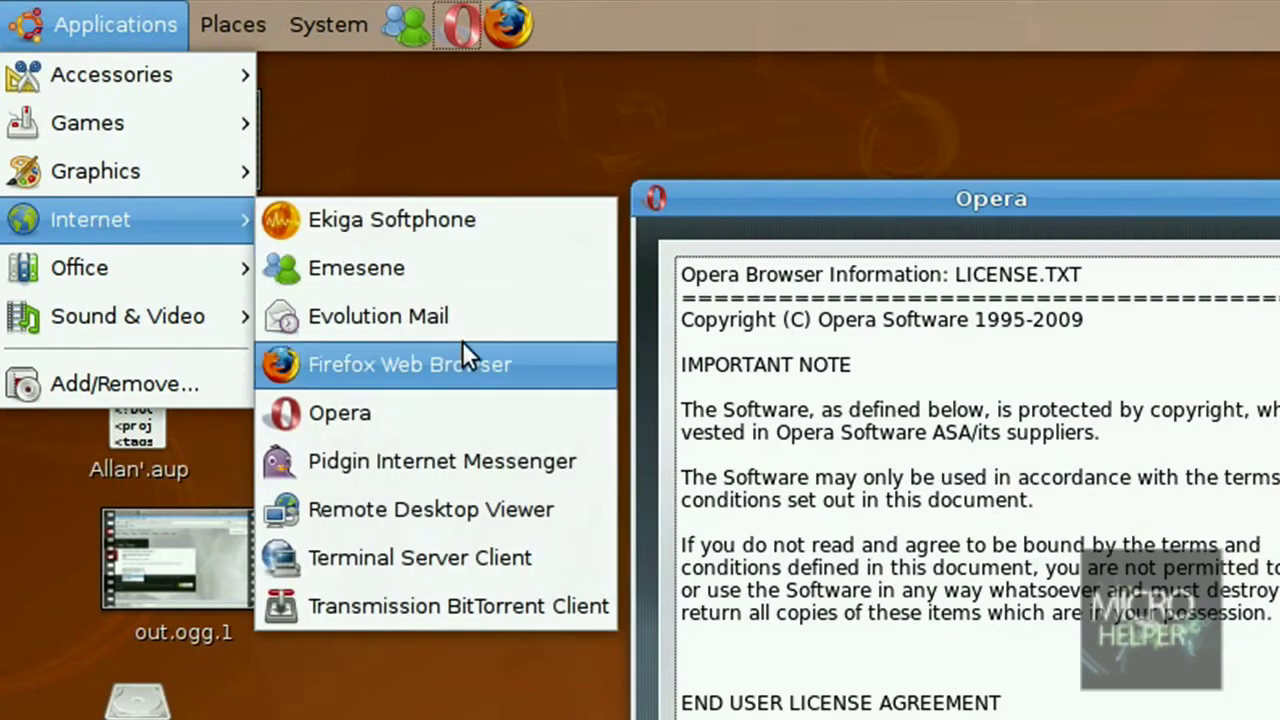
{"action": "right_click", "coordinate": [456, 407]}
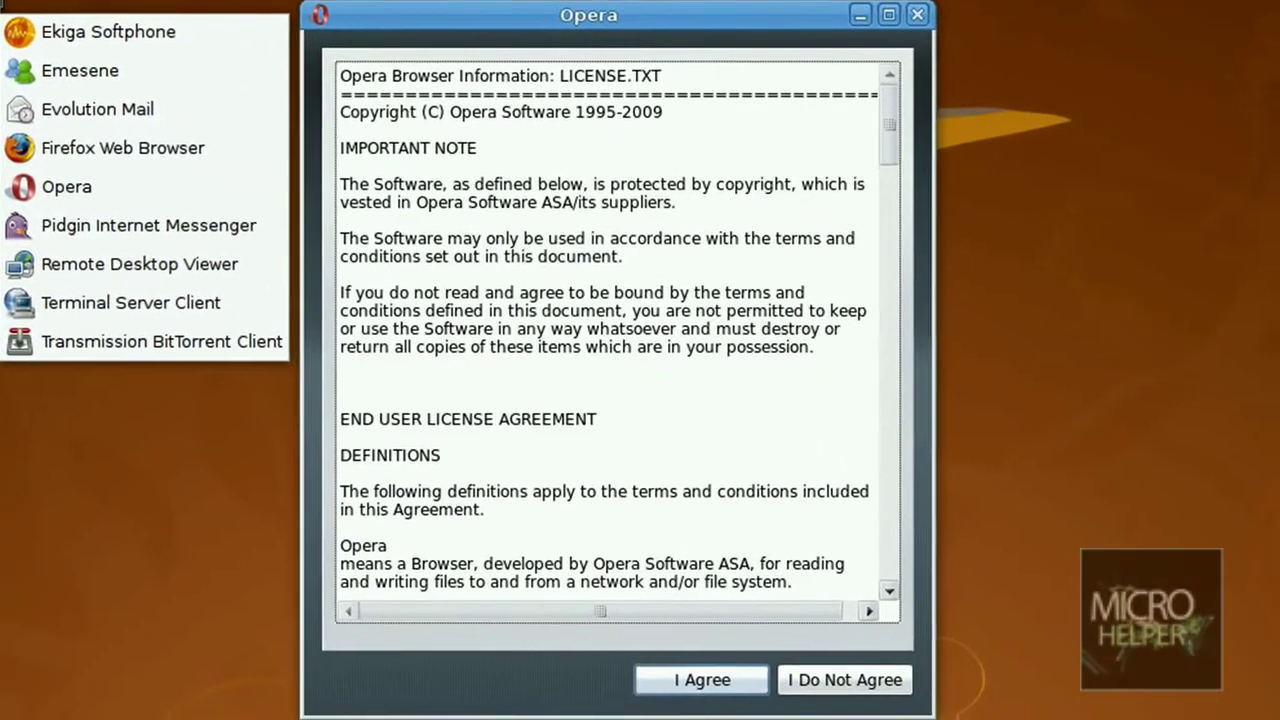
{"action": "left_click", "coordinate": [597, 188]}
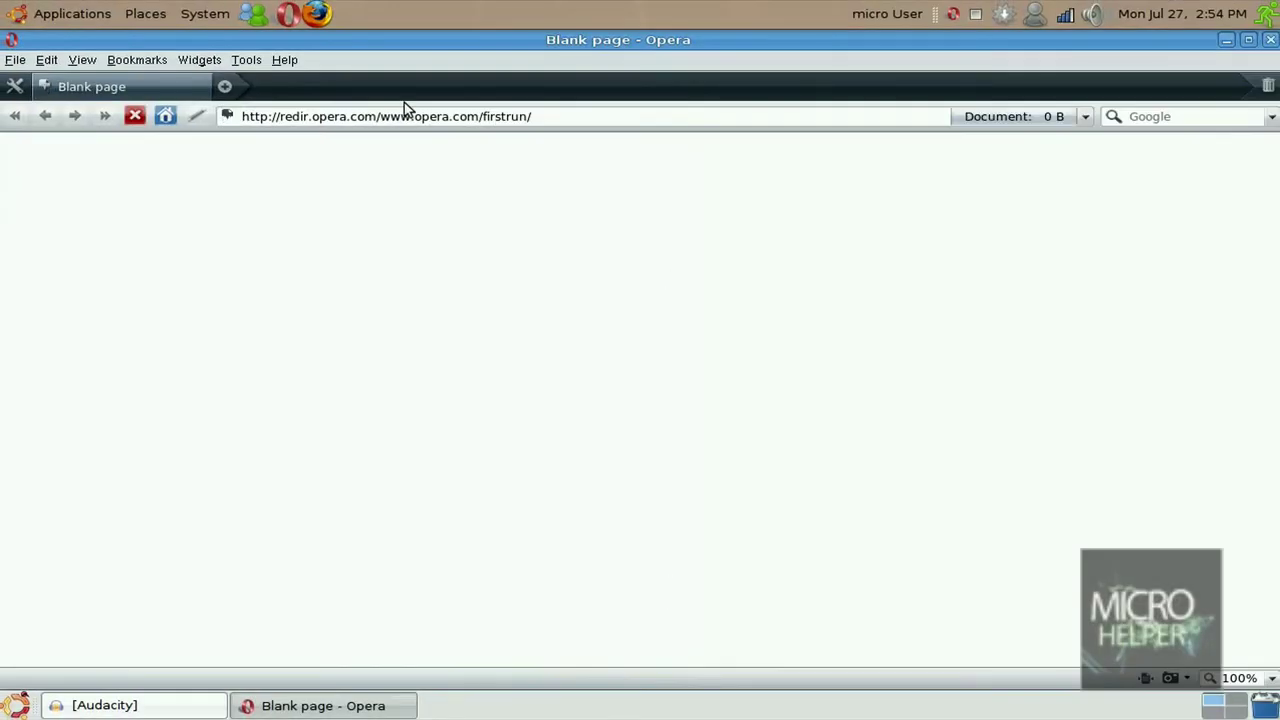
{"action": "left_click", "coordinate": [226, 88]}
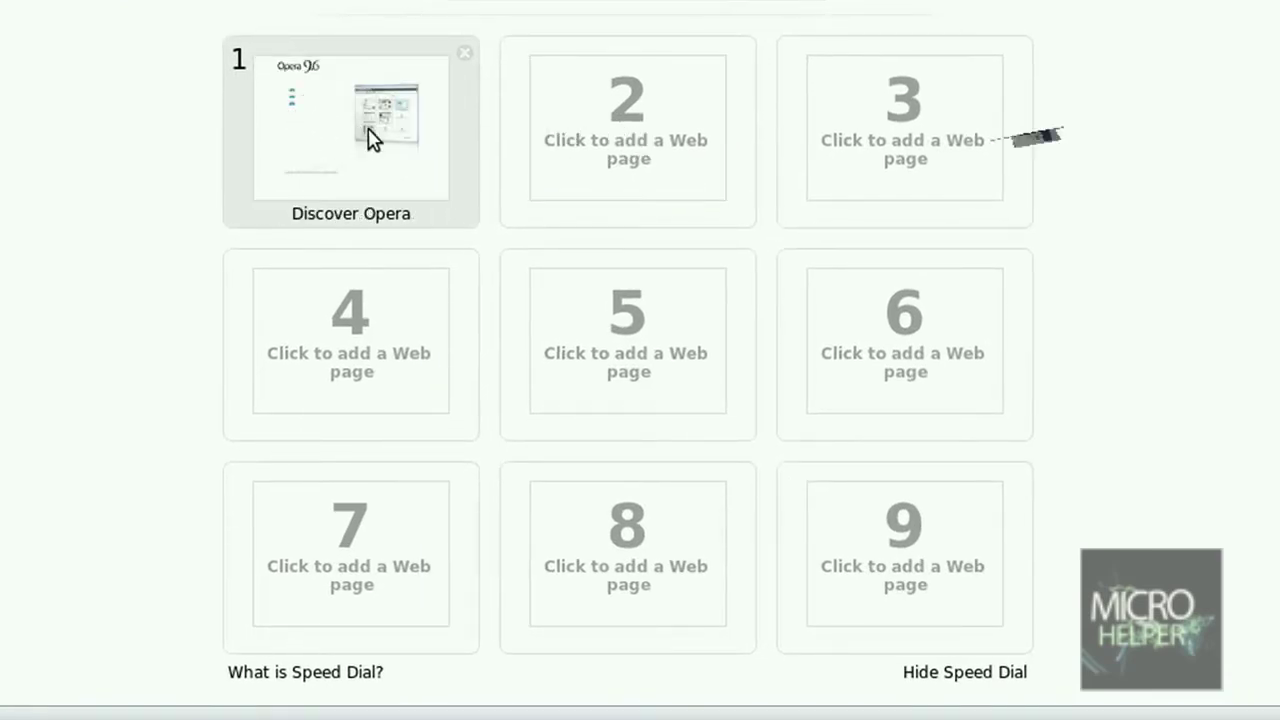
{"action": "right_click", "coordinate": [328, 118]}
{"action": "left_click", "coordinate": [378, 144]}
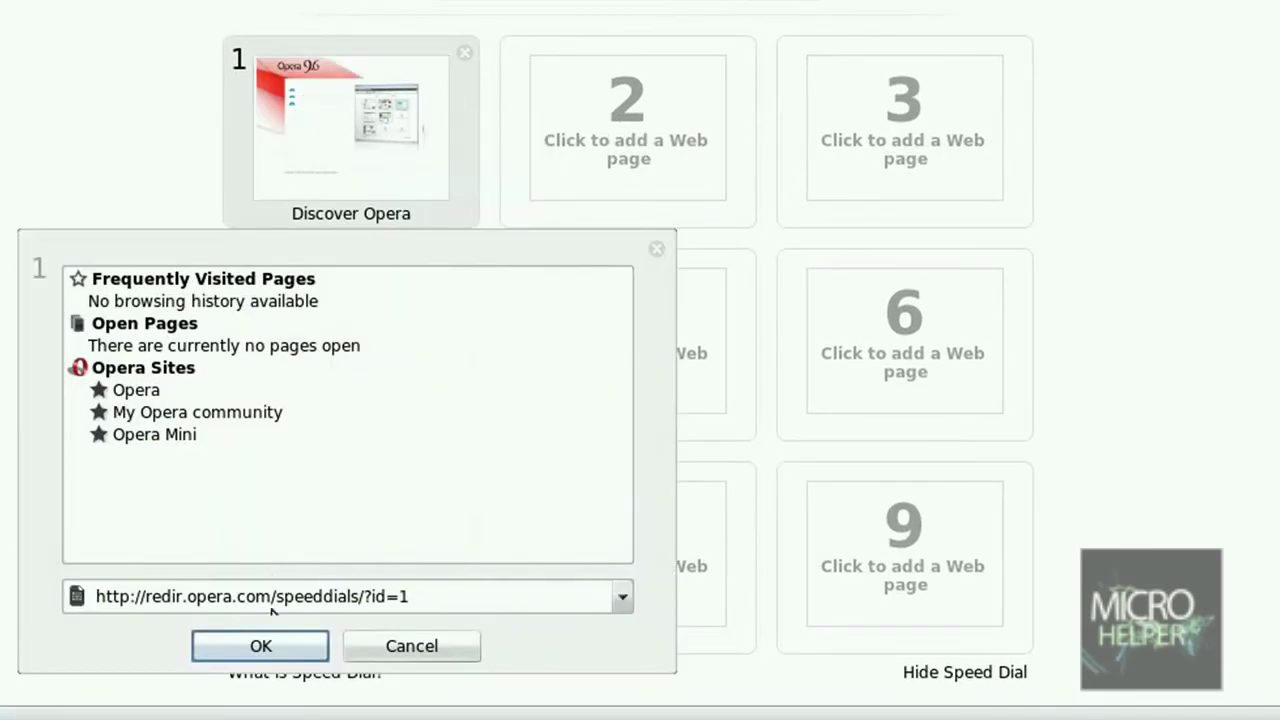
{"action": "key", "text": "ctrl+a"}
{"action": "type", "text": "www.yo"}
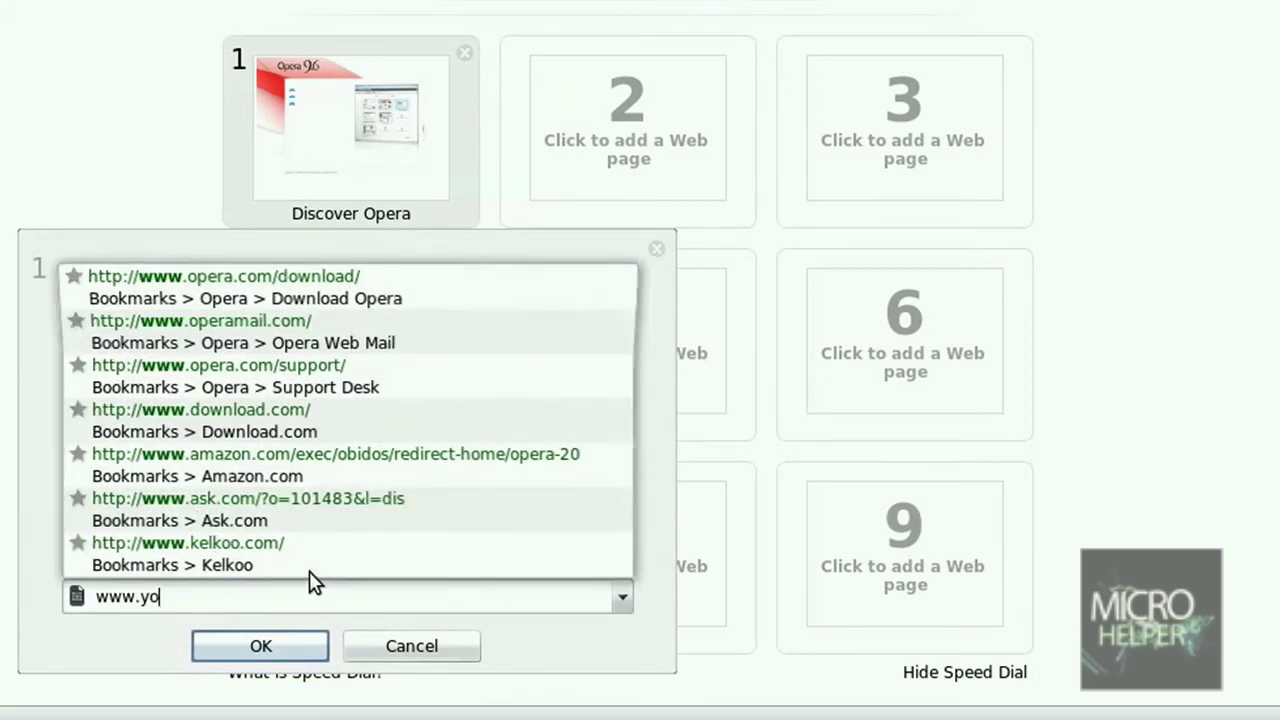
{"action": "type", "text": "utube.com"}
{"action": "key", "text": "Return"}
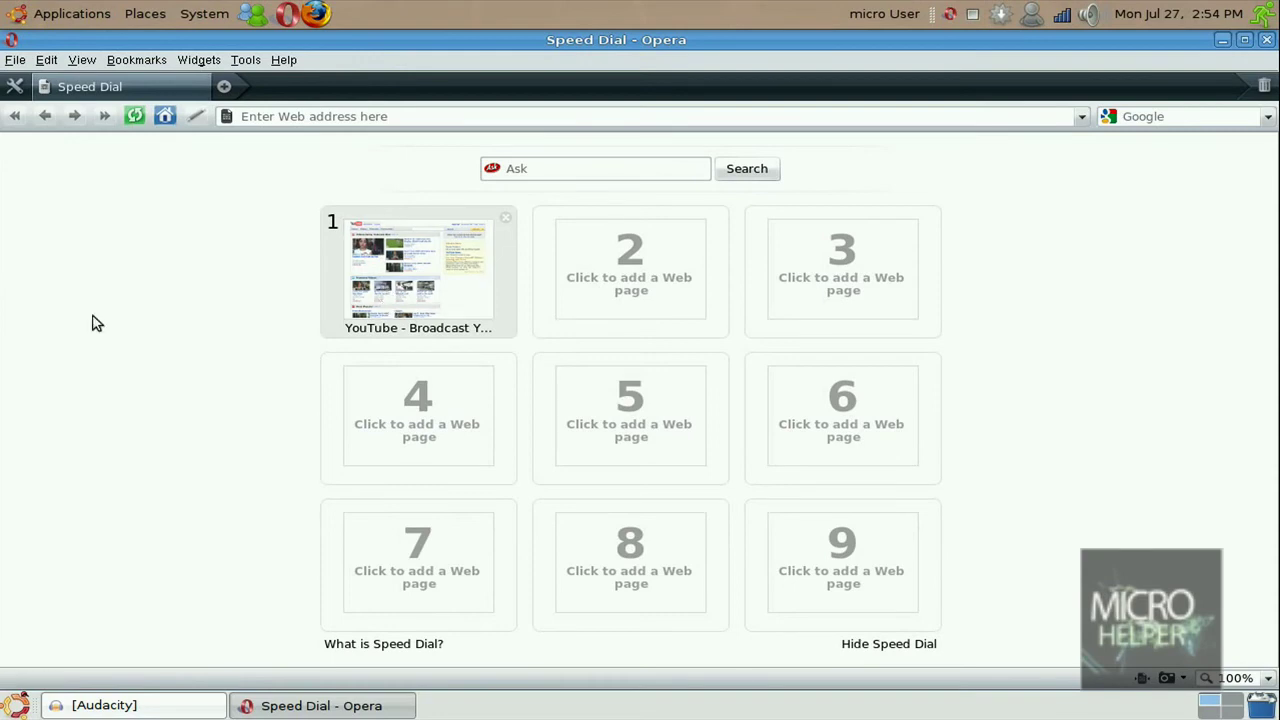
Load the YouTube home page from Speed Dial slot 1.
{"action": "left_click", "coordinate": [46, 60]}
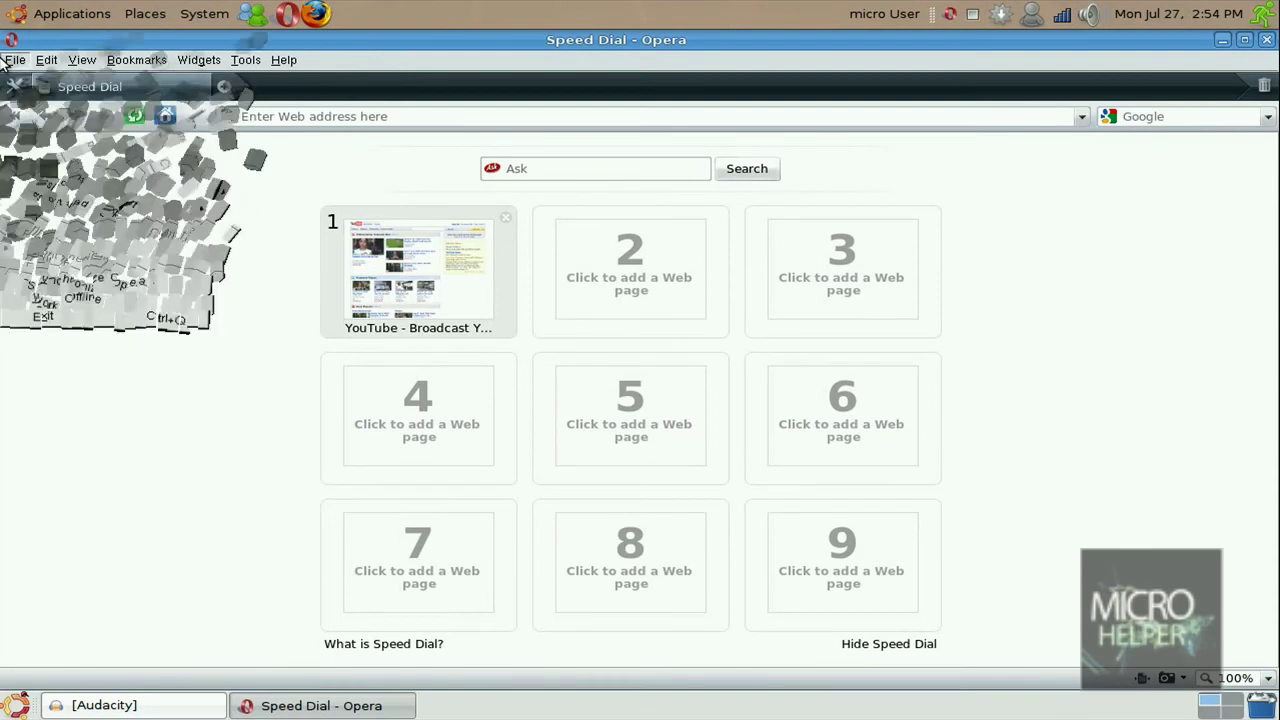
{"action": "left_click", "coordinate": [14, 60]}
{"action": "left_click", "coordinate": [400, 266]}
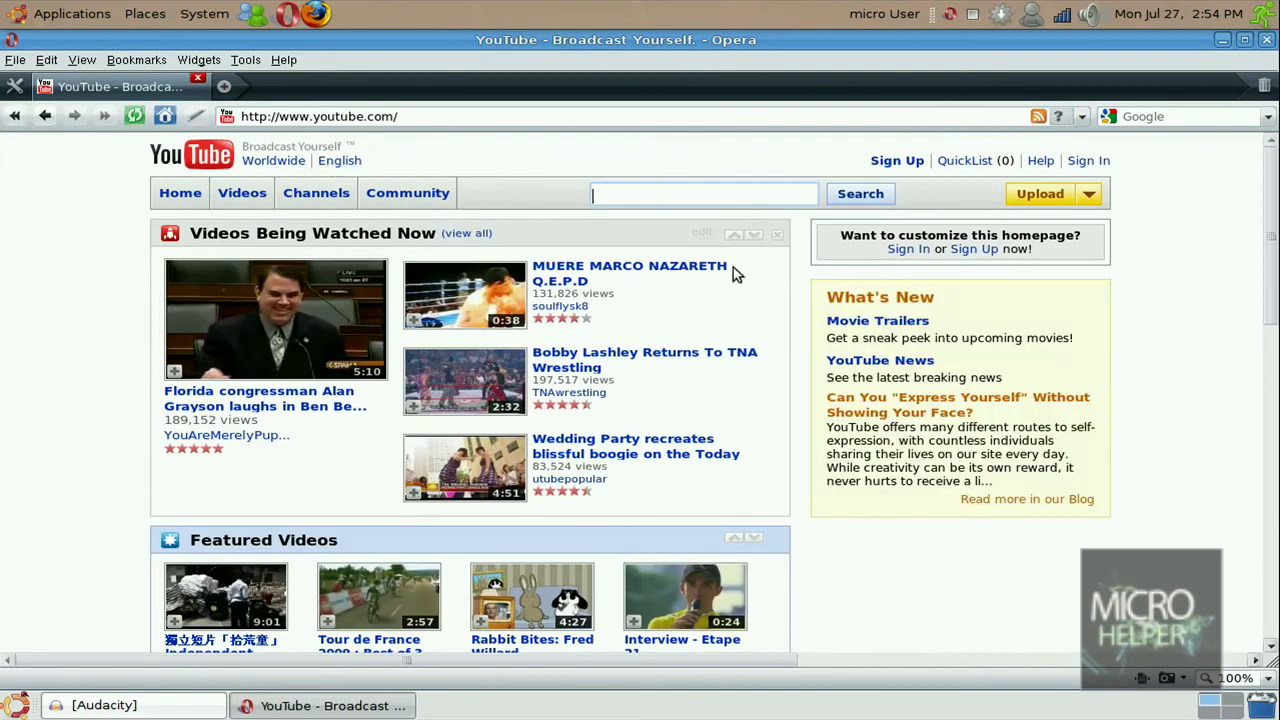
Un-maximize the Opera window, then minimize it to reveal the desktop.
{"action": "mouse_move", "coordinate": [566, 40]}
{"action": "left_mouse_down"}
{"action": "mouse_move", "coordinate": [622, 112]}
{"action": "mouse_move", "coordinate": [722, 45]}
{"action": "left_mouse_up"}
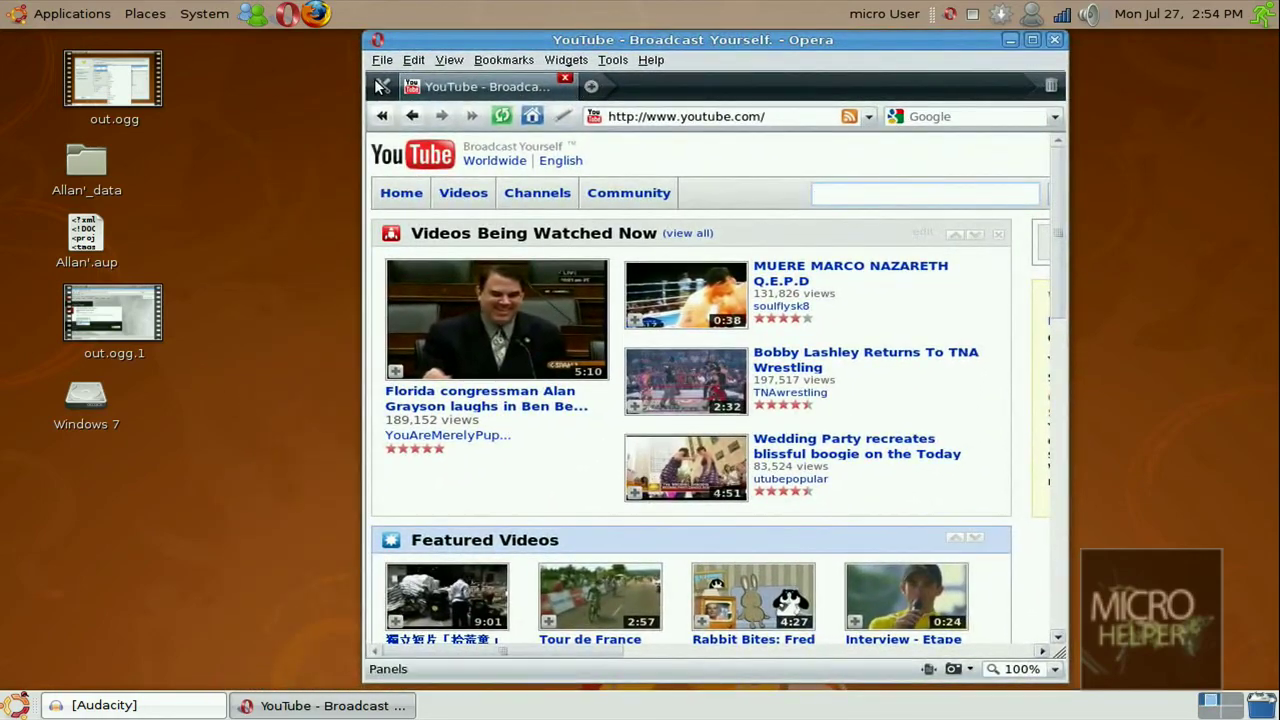
{"action": "left_click", "coordinate": [70, 13]}
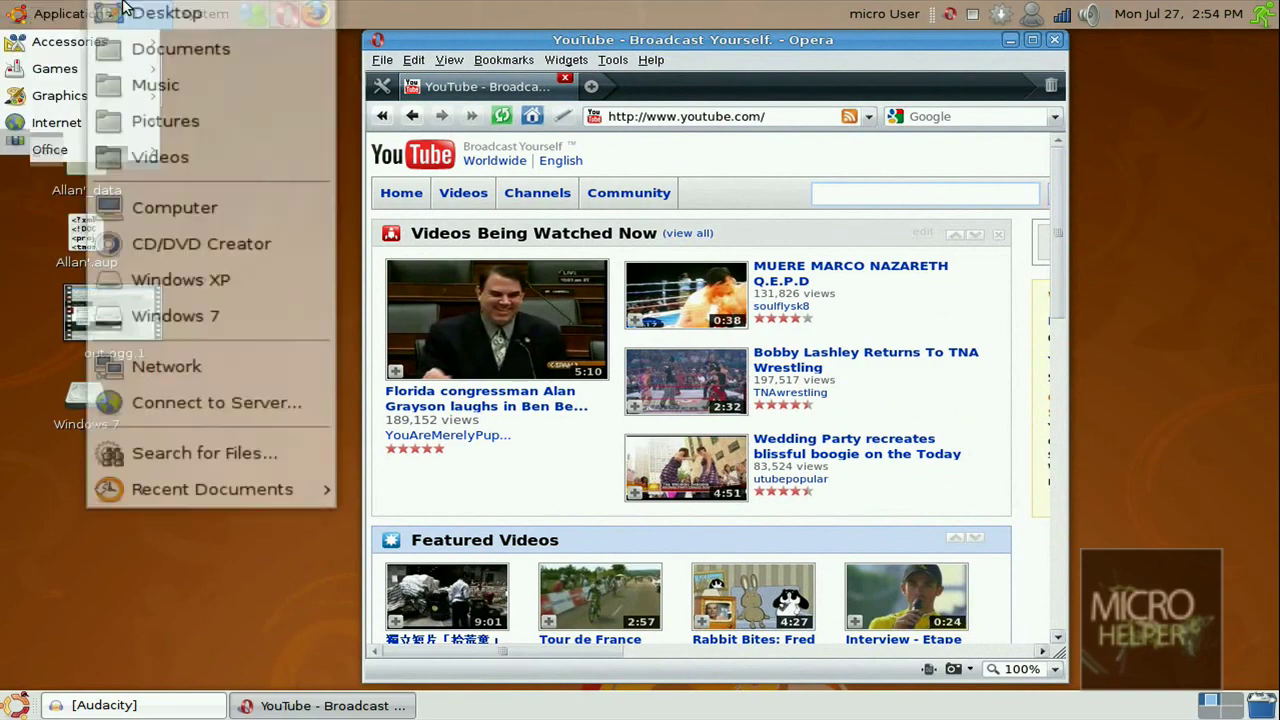
{"action": "left_click", "coordinate": [145, 13]}
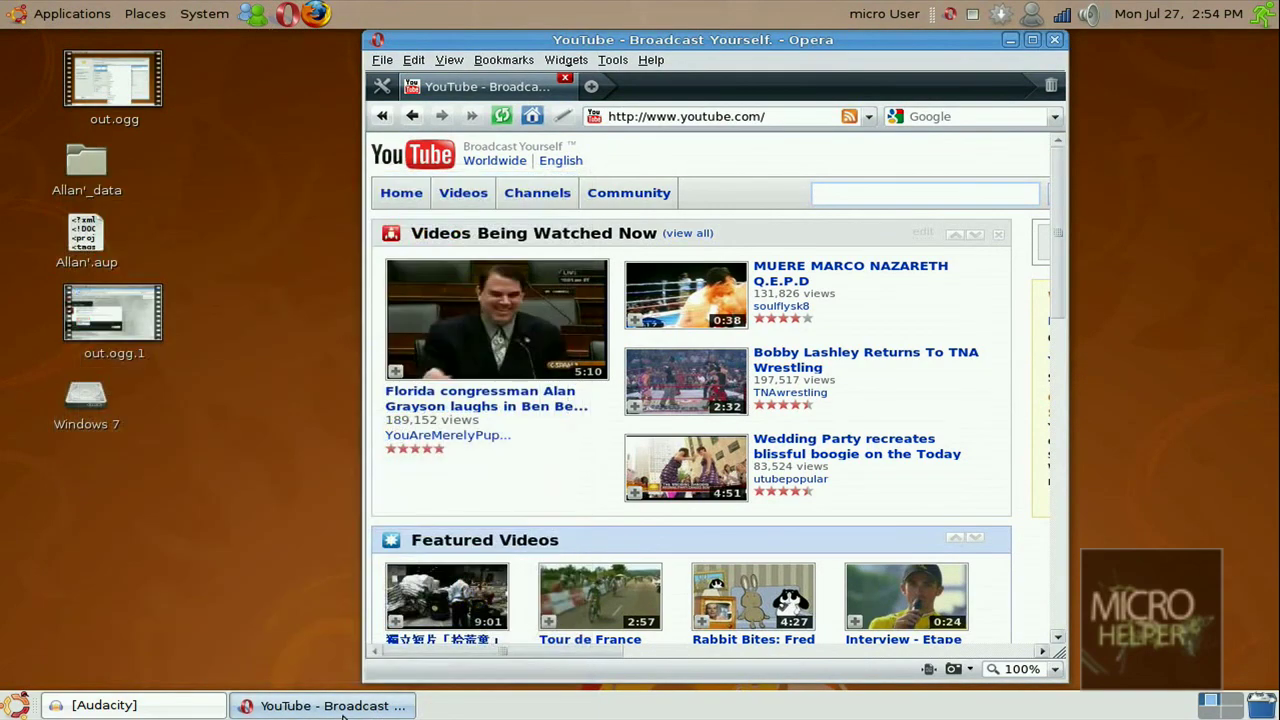
{"action": "left_click", "coordinate": [1010, 41]}
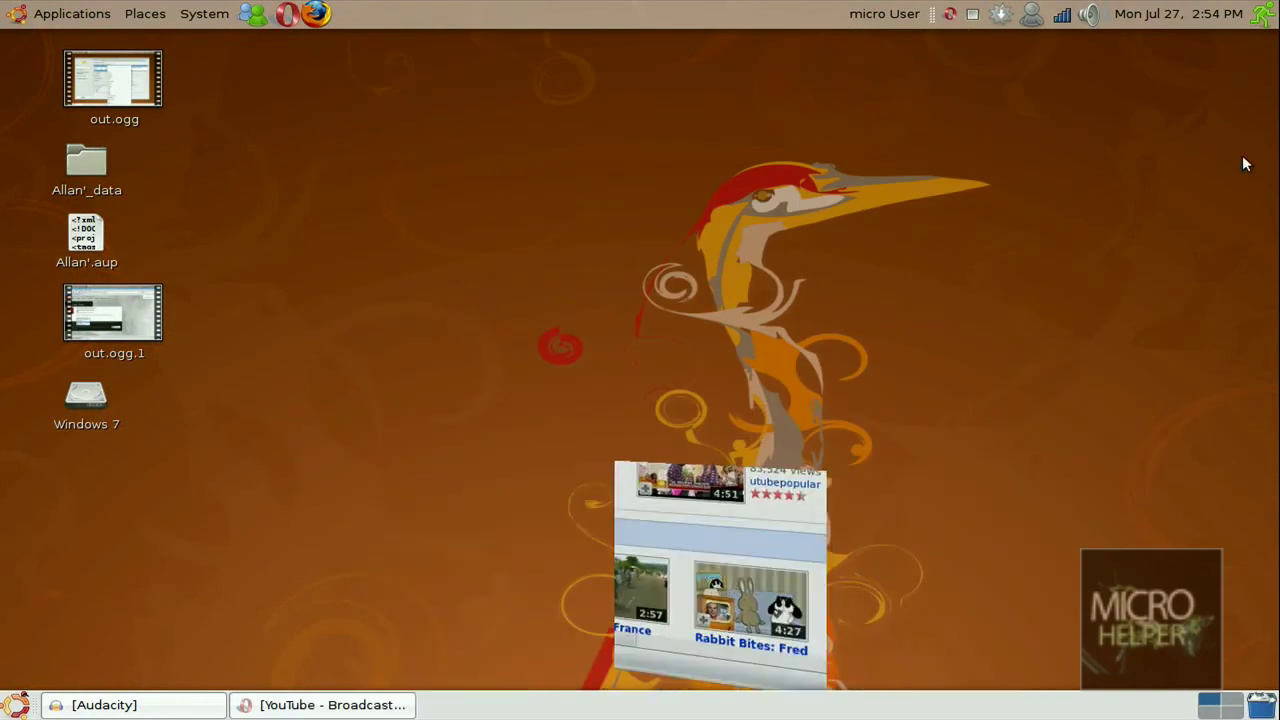